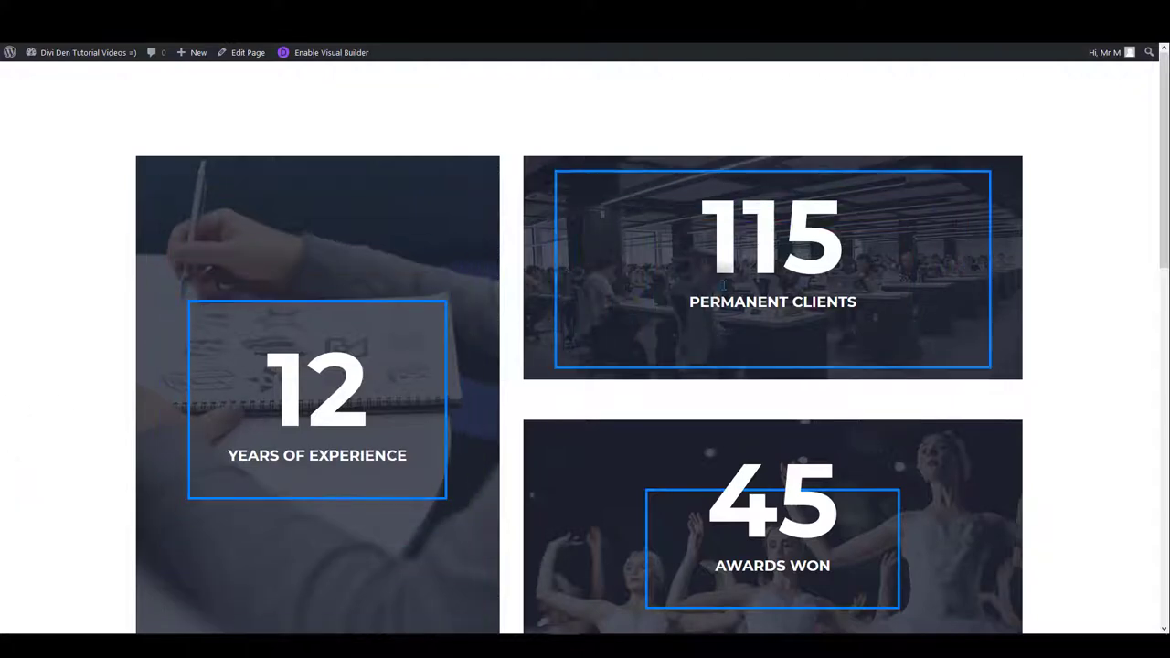
Step: Scroll through Falkor Assistant to review the Master CSS Colour Changer code
scroll(699, 300, down, 3)
scroll(371, 252, up, 1)
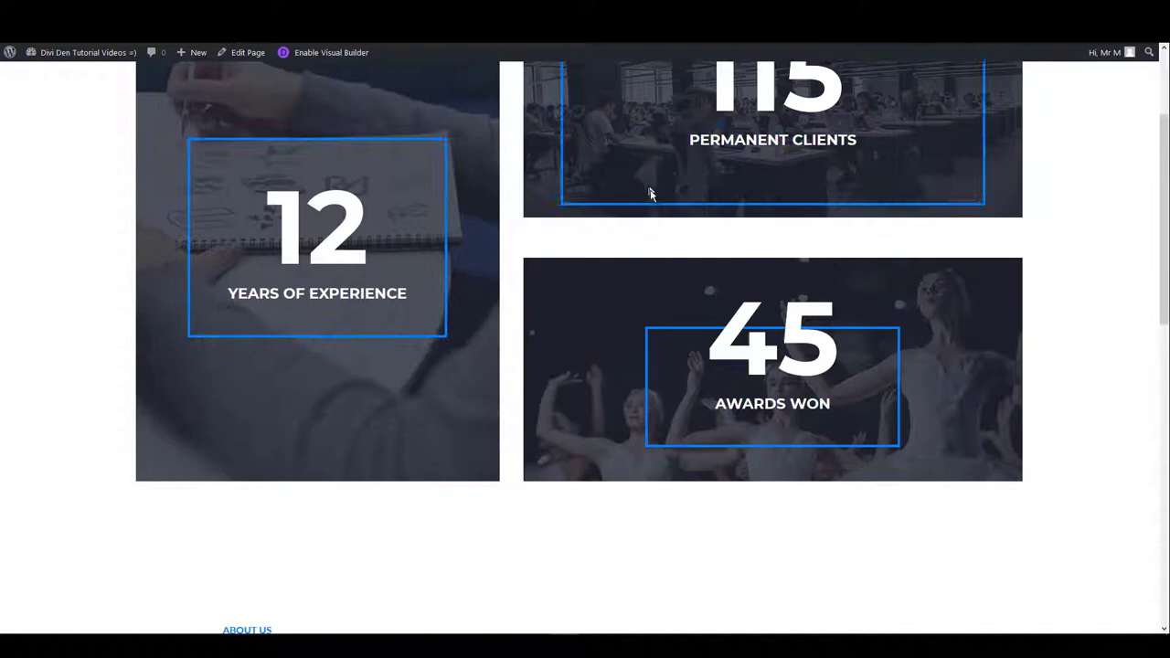
scroll(548, 330, down, 3)
scroll(365, 361, down, 2)
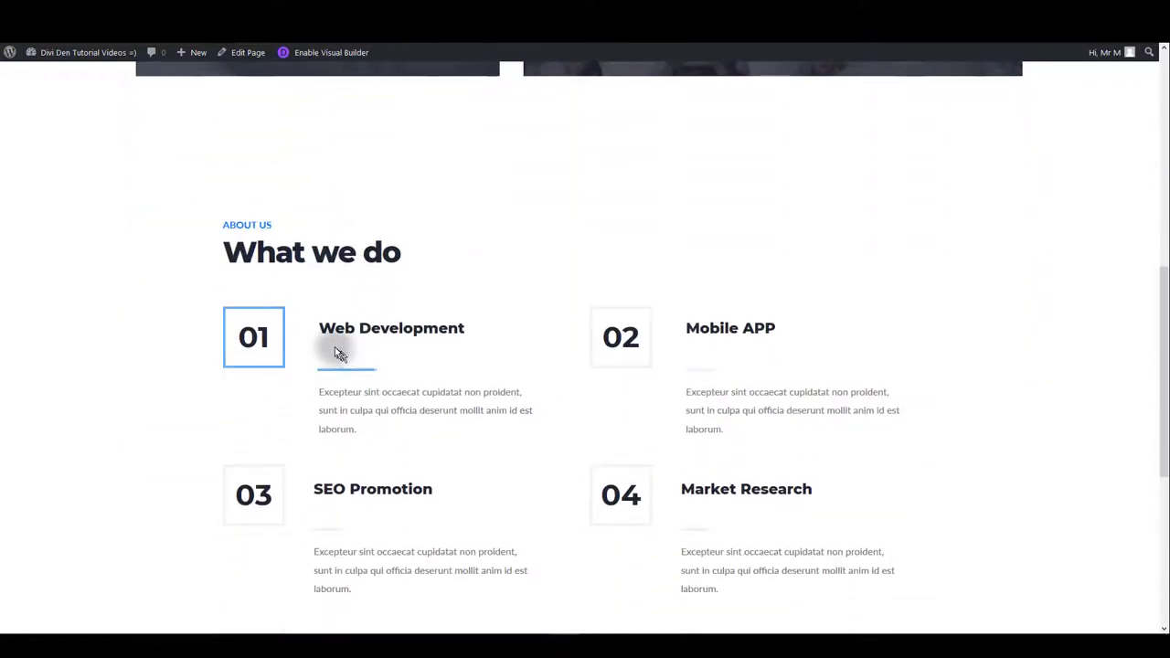
scroll(778, 439, down, 2)
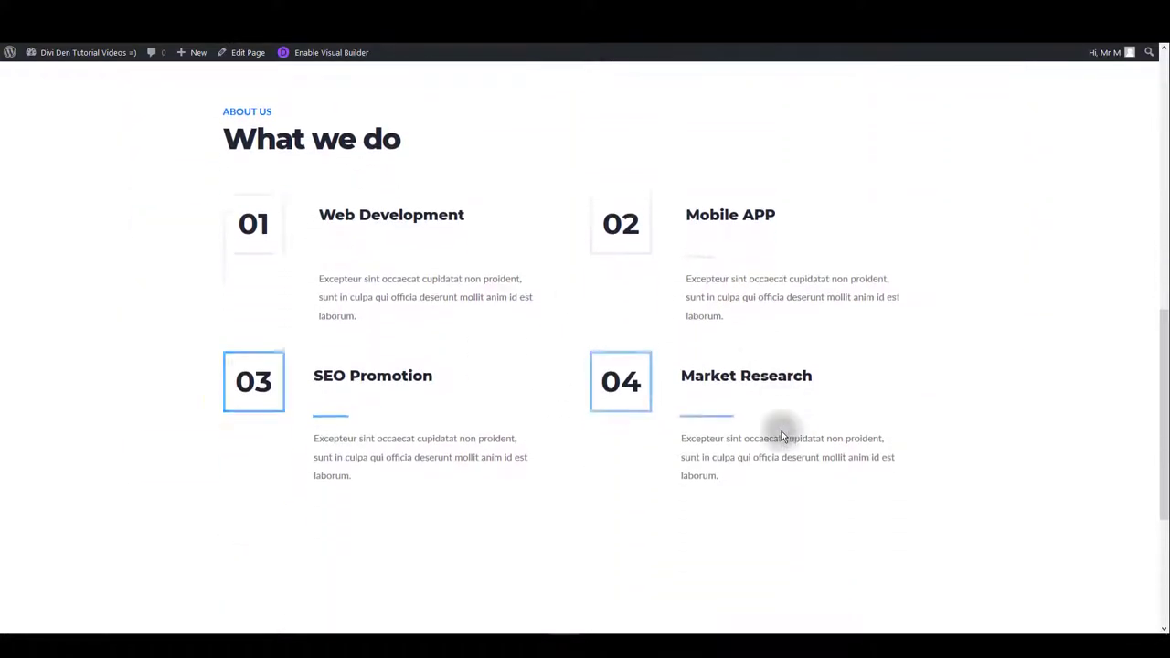
scroll(548, 436, down, 2)
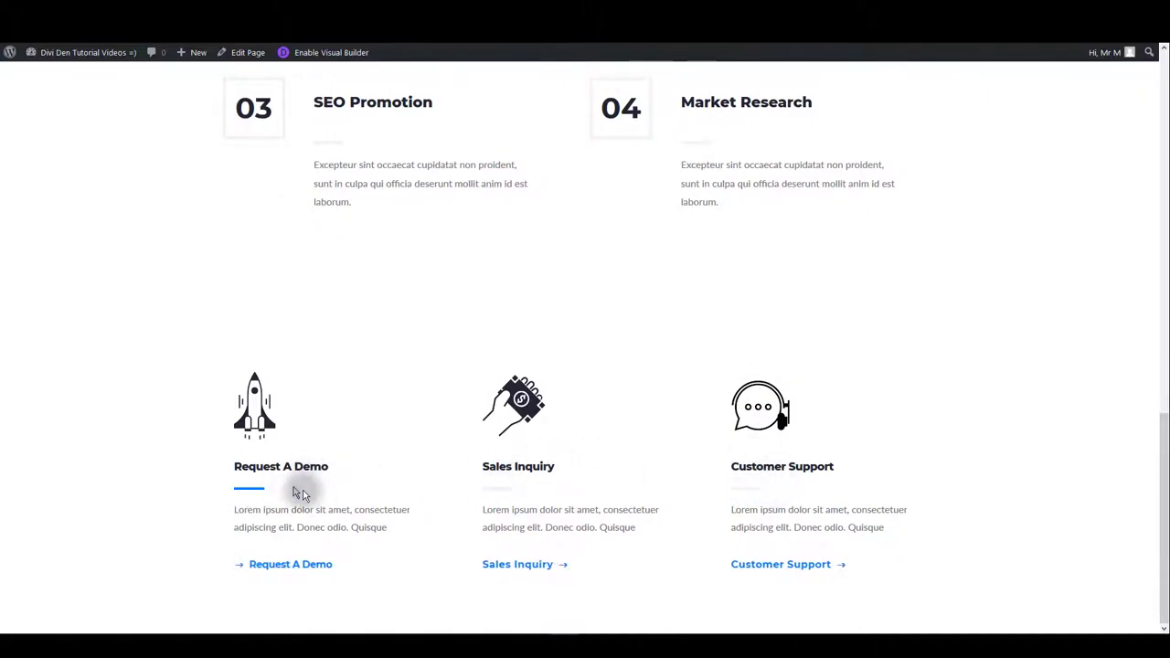
scroll(726, 476, up, 2)
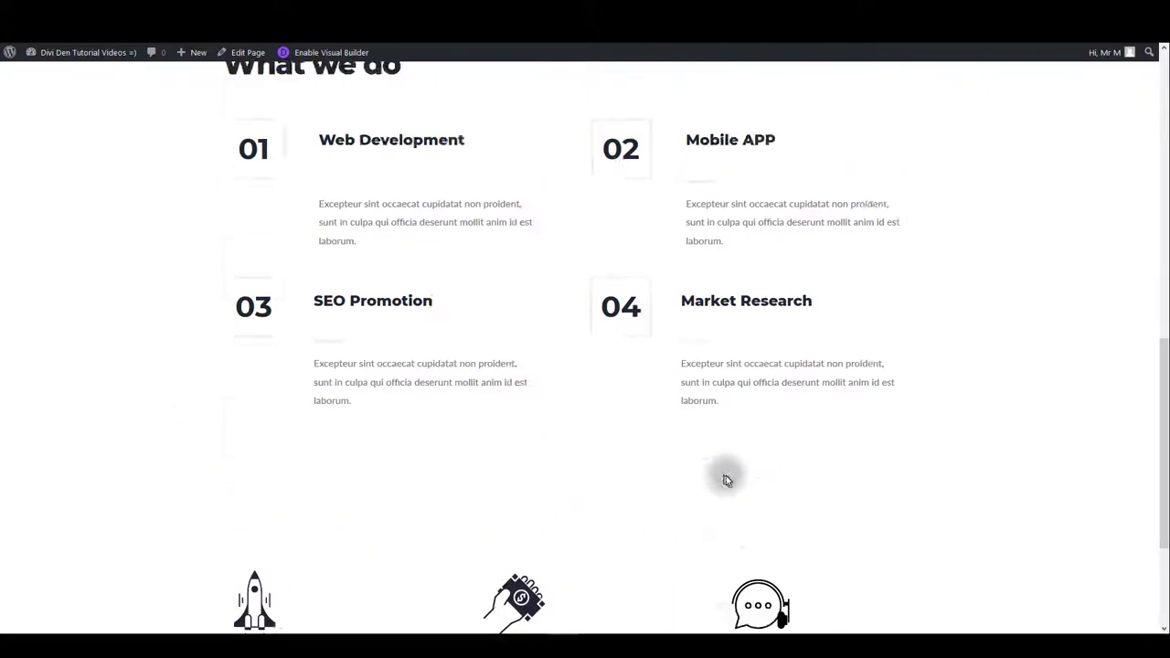
scroll(514, 407, up, 5)
scroll(513, 407, up, 2)
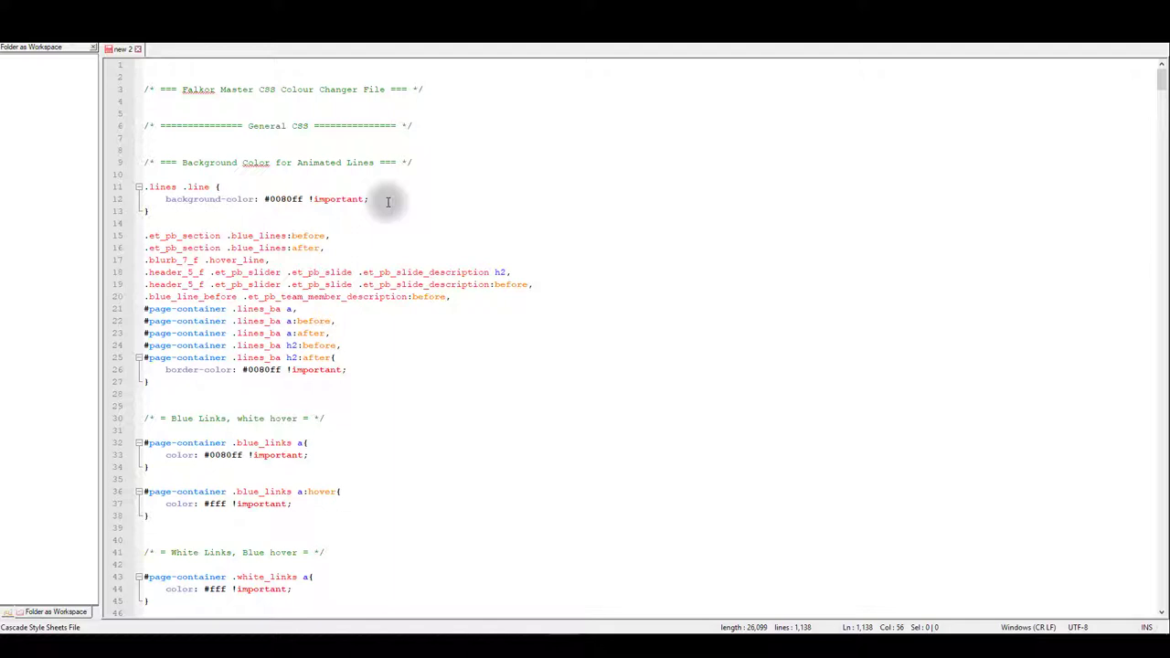
drag(431, 166, 82, 95)
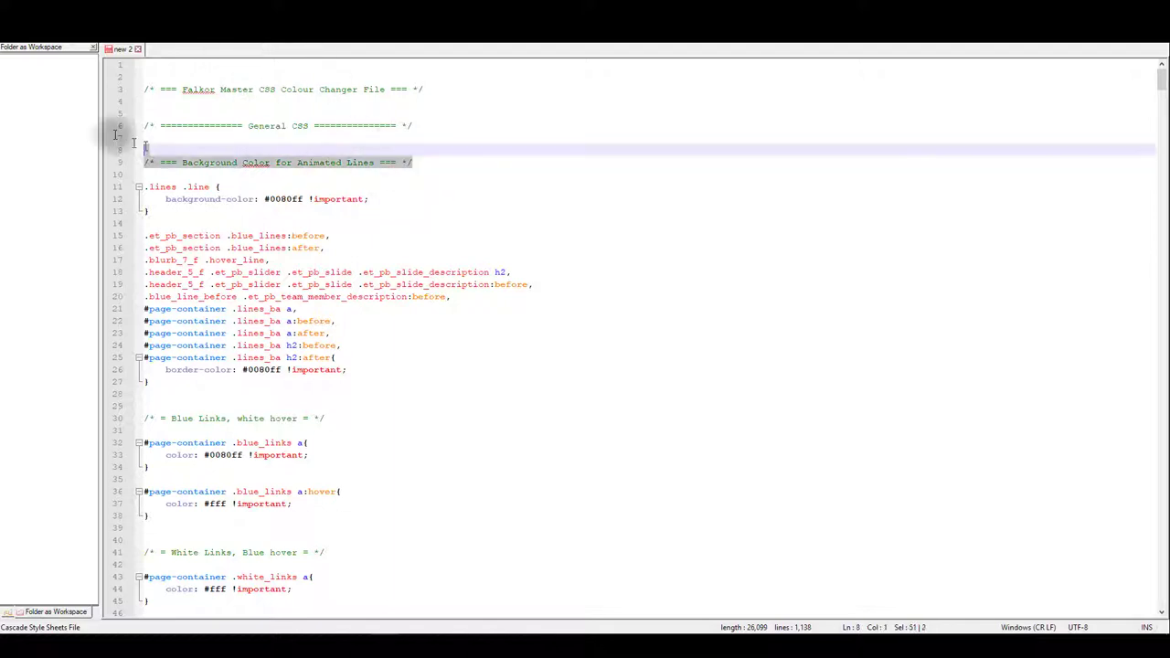
drag(433, 162, 71, 89)
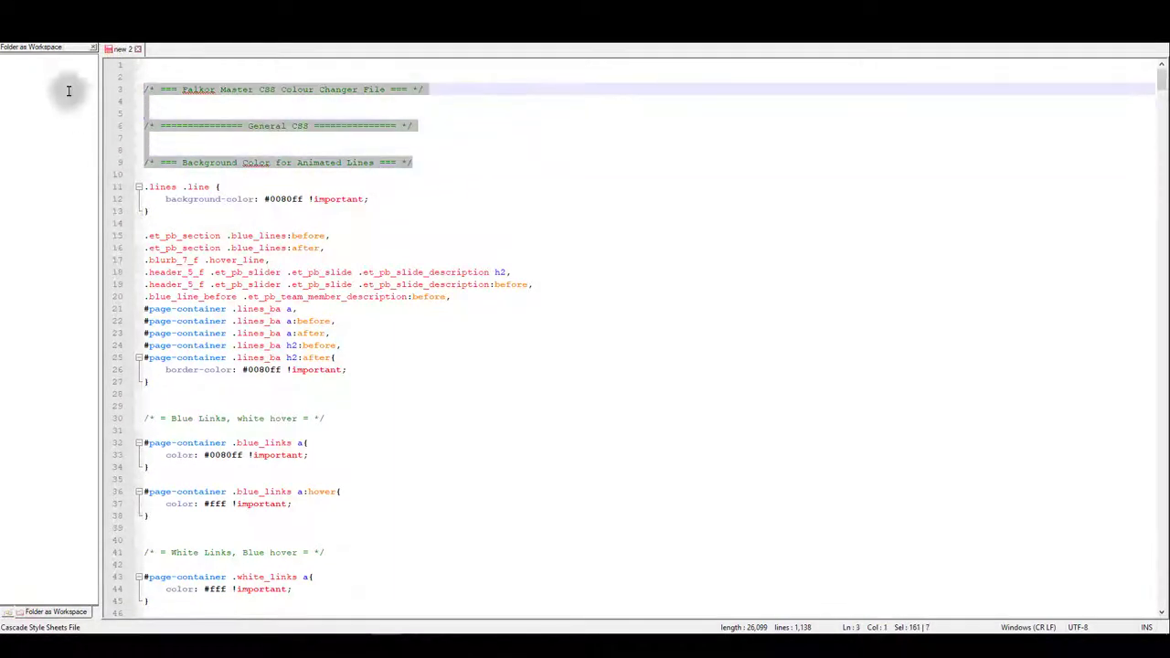
click(115, 419)
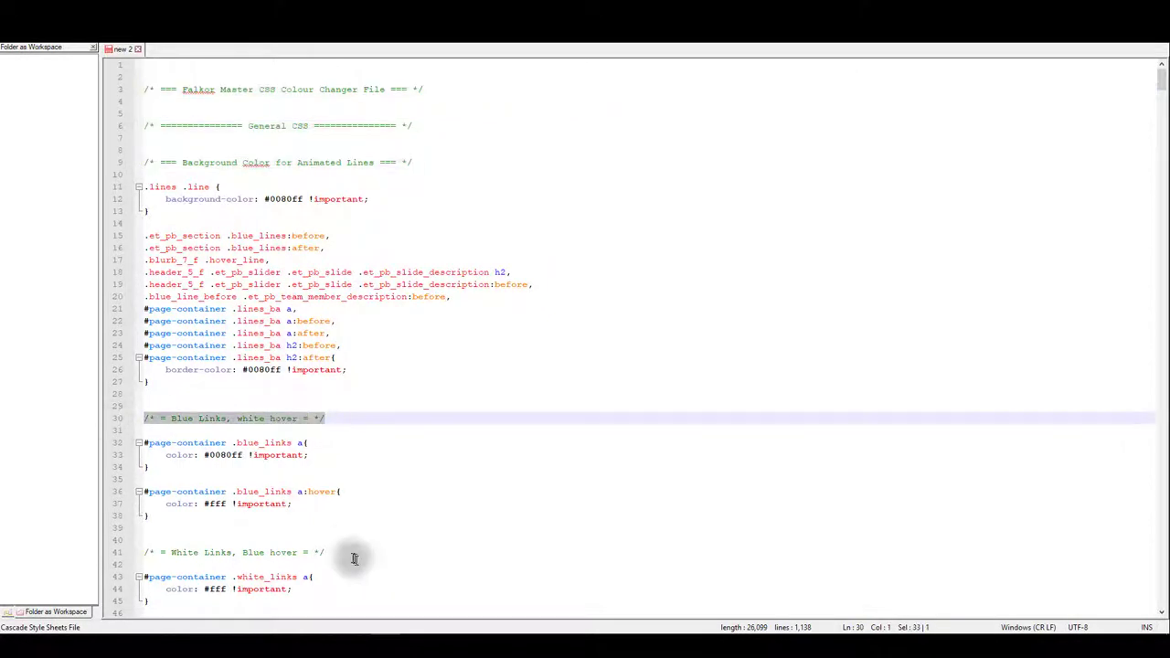
click(105, 553)
drag(339, 418, 143, 418)
click(177, 405)
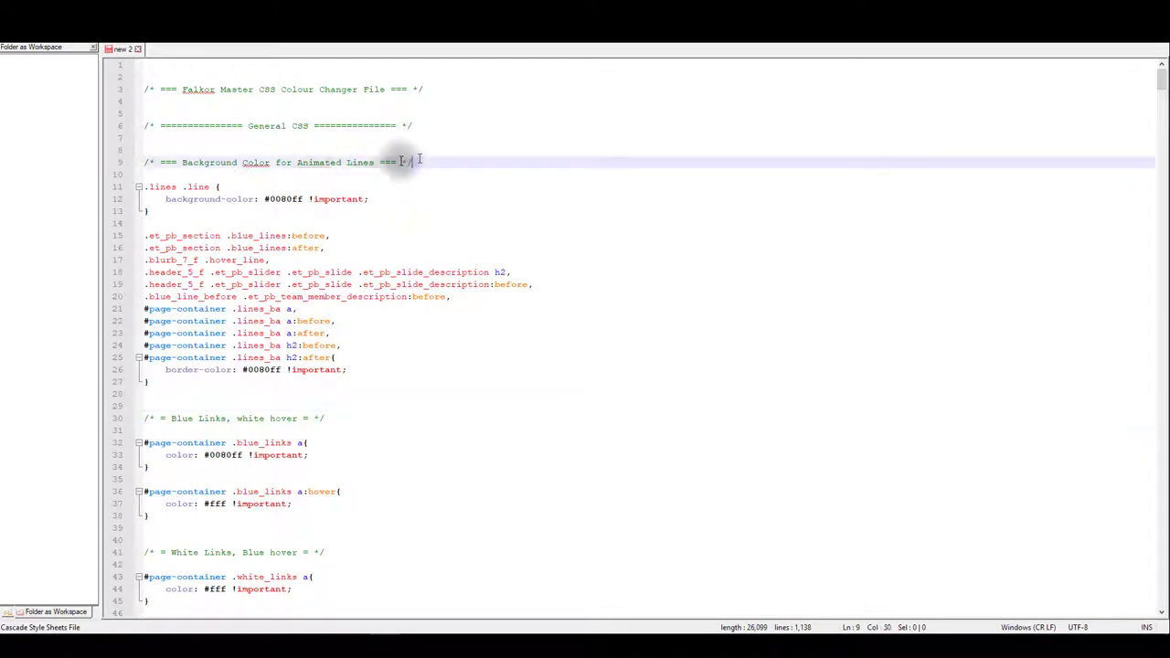
drag(414, 162, 144, 165)
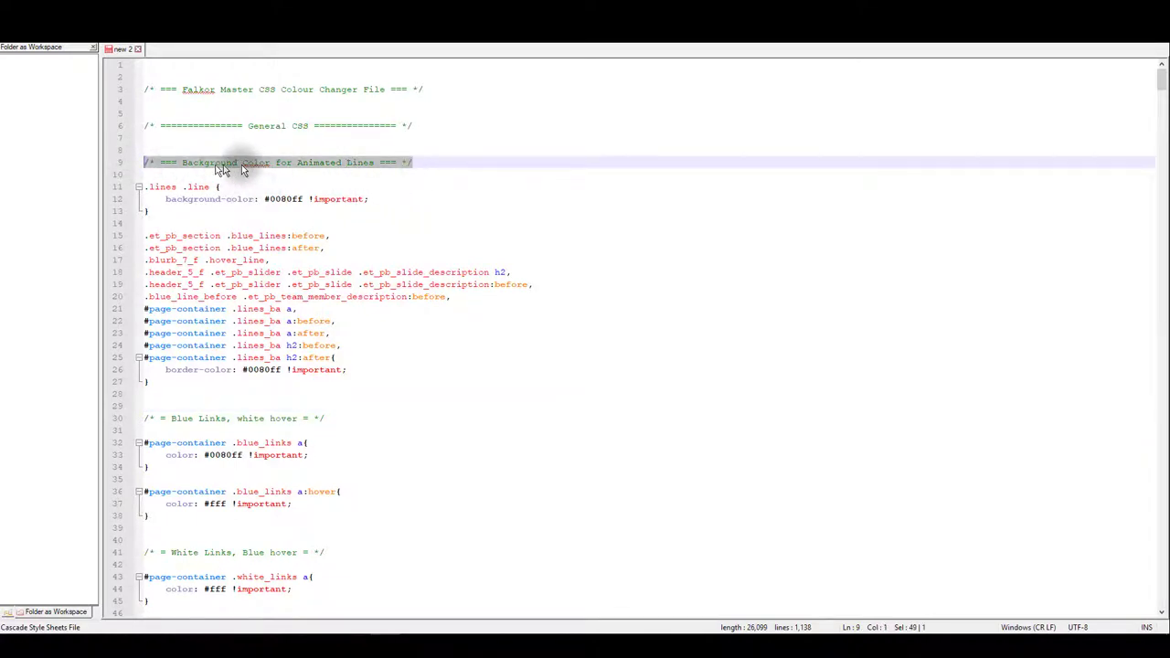
double_click(368, 164)
click(384, 224)
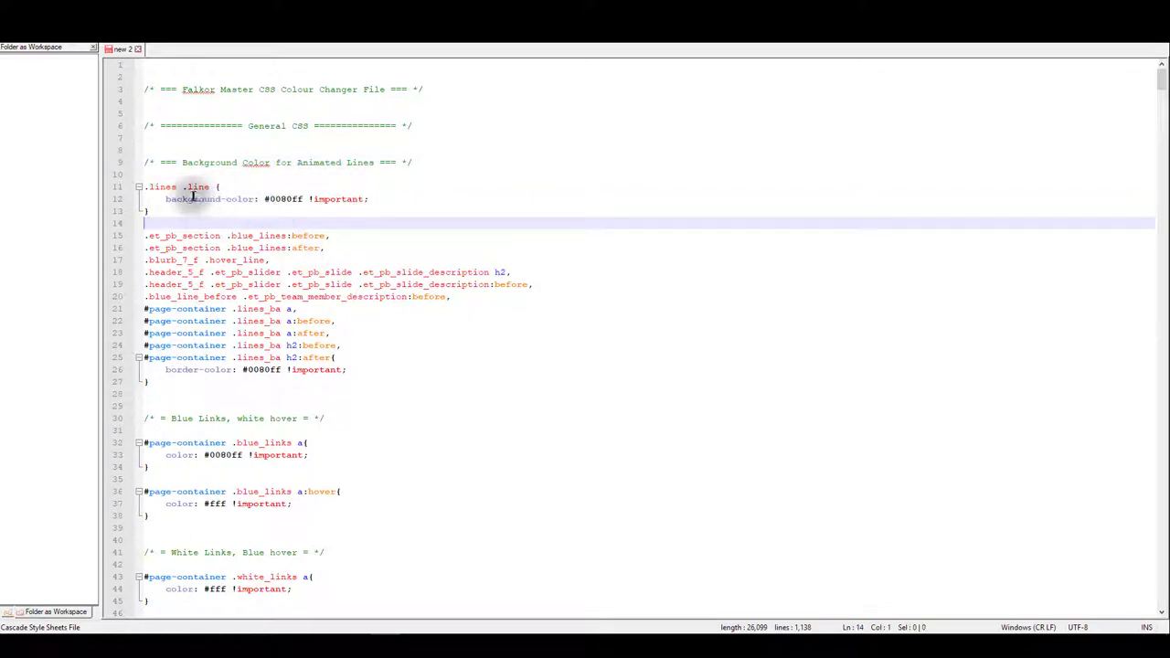
click(169, 186)
double_click(169, 187)
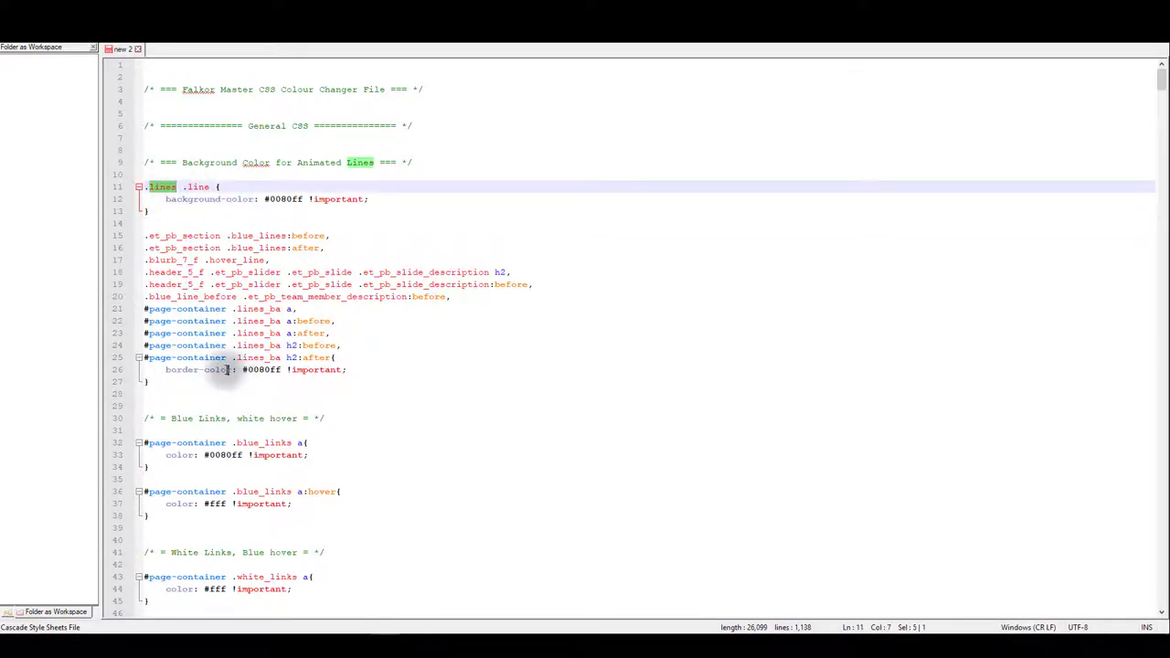
drag(227, 369, 262, 340)
click(196, 382)
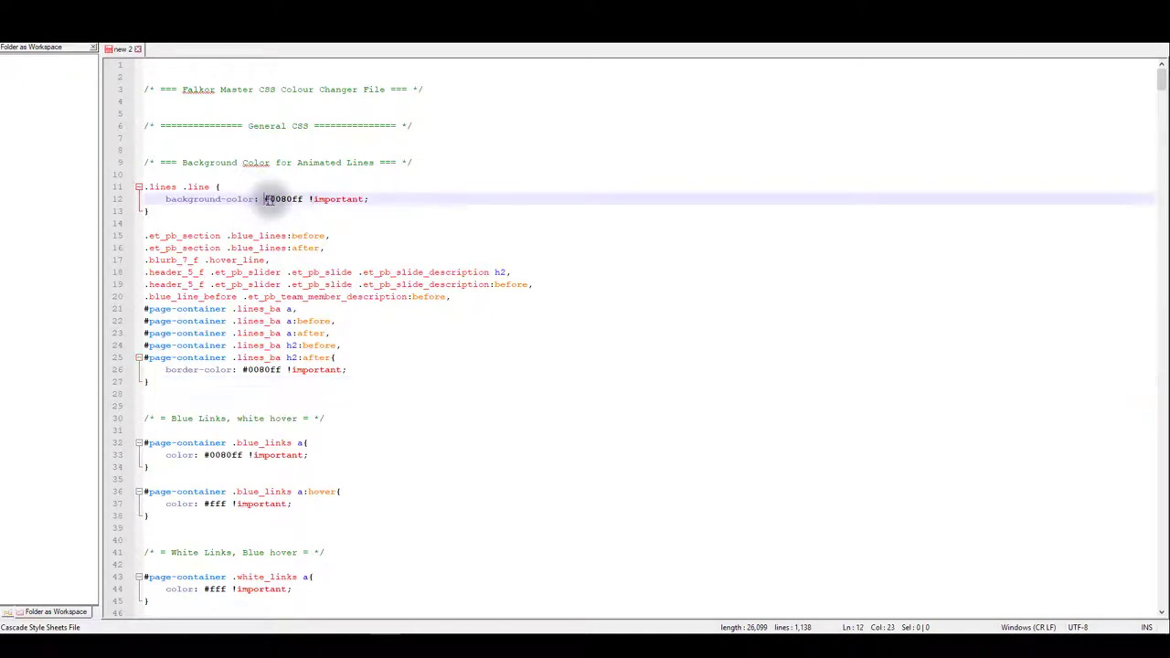
Step: Change the line 12 background and line 26 border colours from #0080ff to green
drag(265, 199, 303, 199)
text(green)
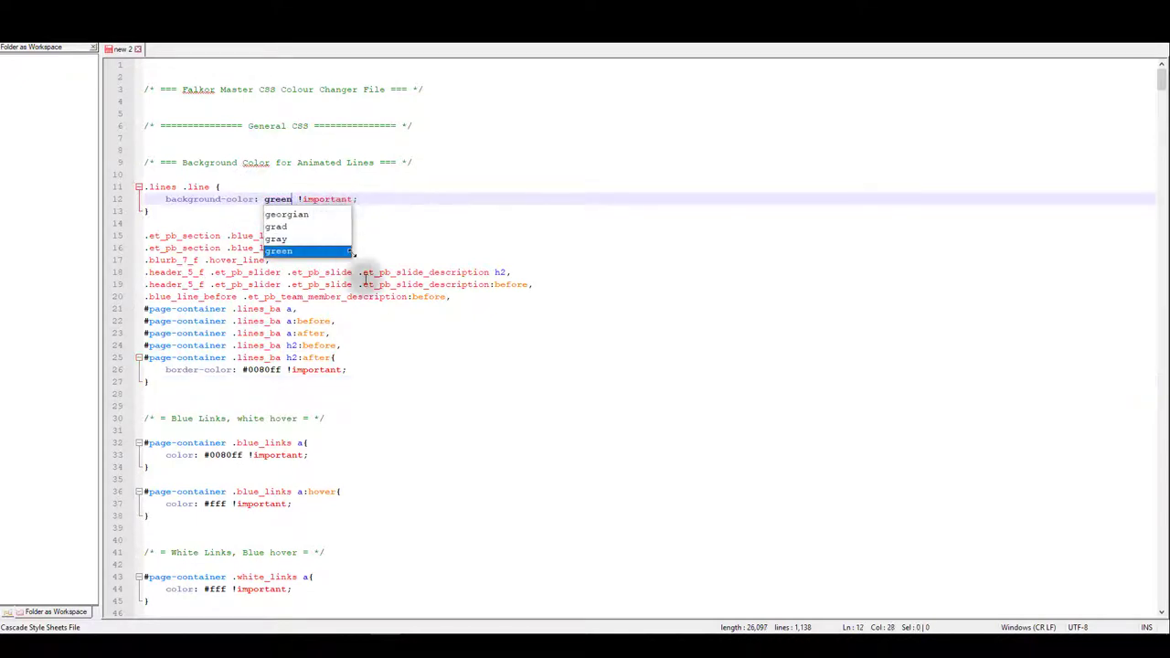
key(Return)
click(400, 332)
drag(243, 370, 280, 370)
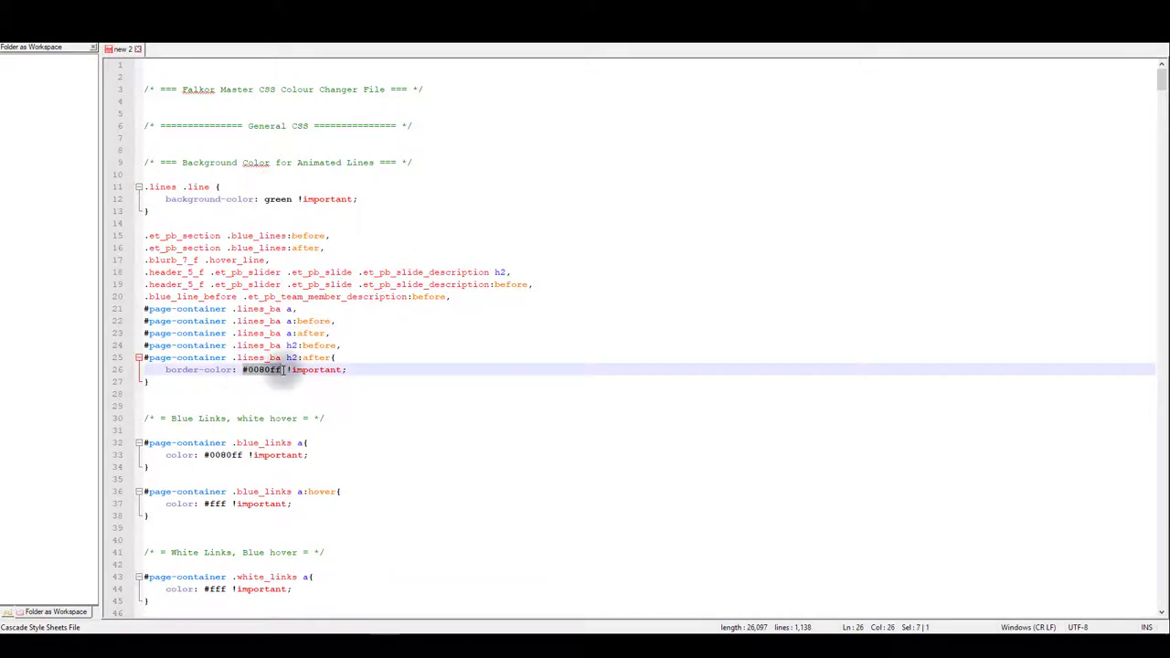
text(green)
key(Return)
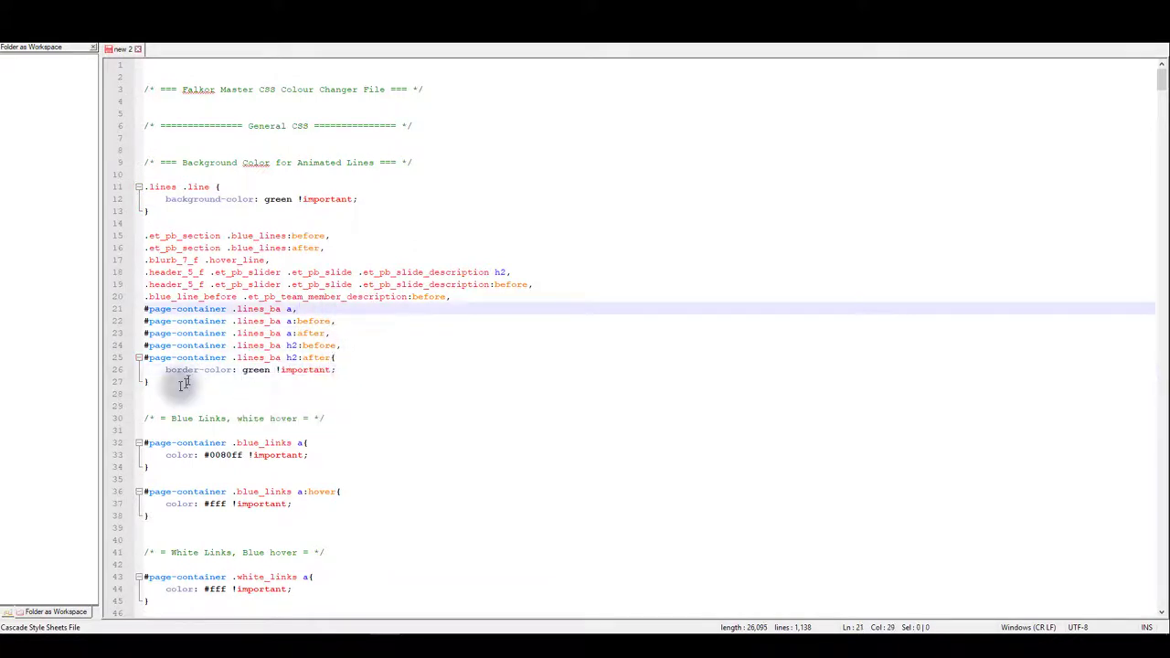
Step: Select the animated-lines CSS block spanning lines 11–27
drag(151, 381, 110, 187)
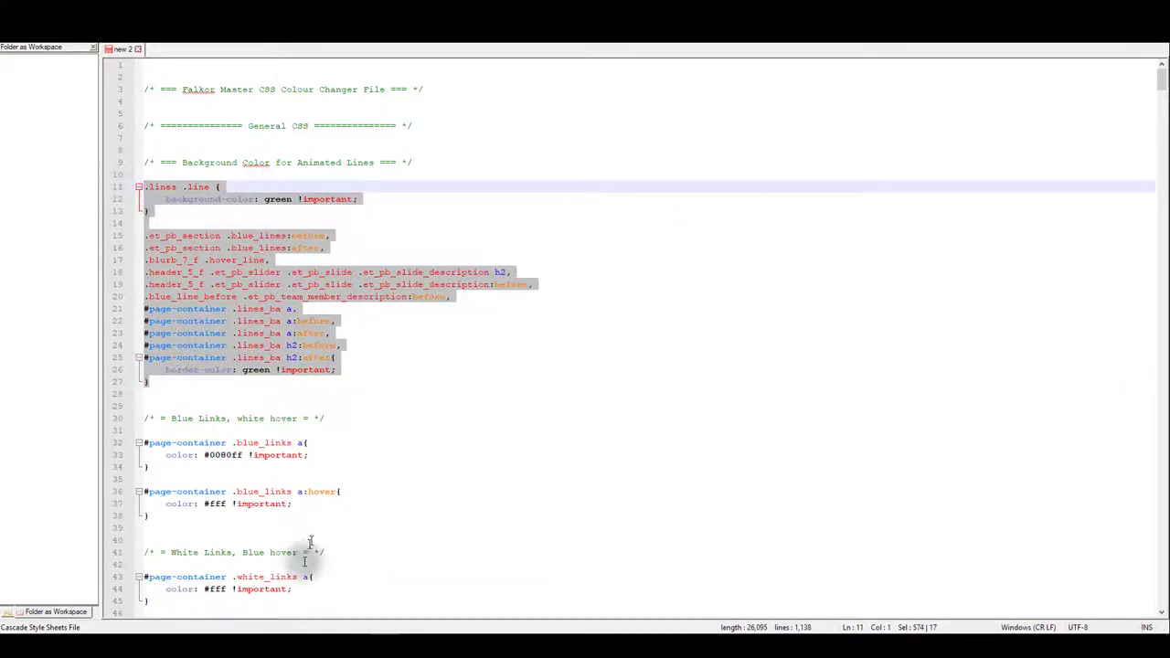
mouse_move(235, 644)
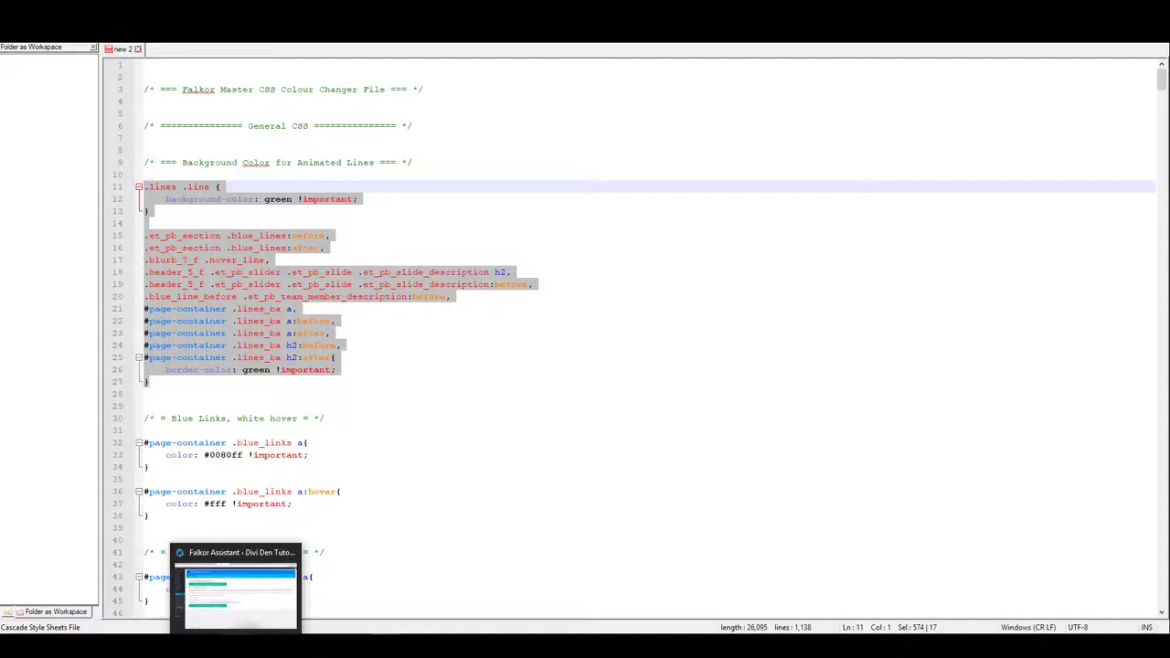
click(187, 381)
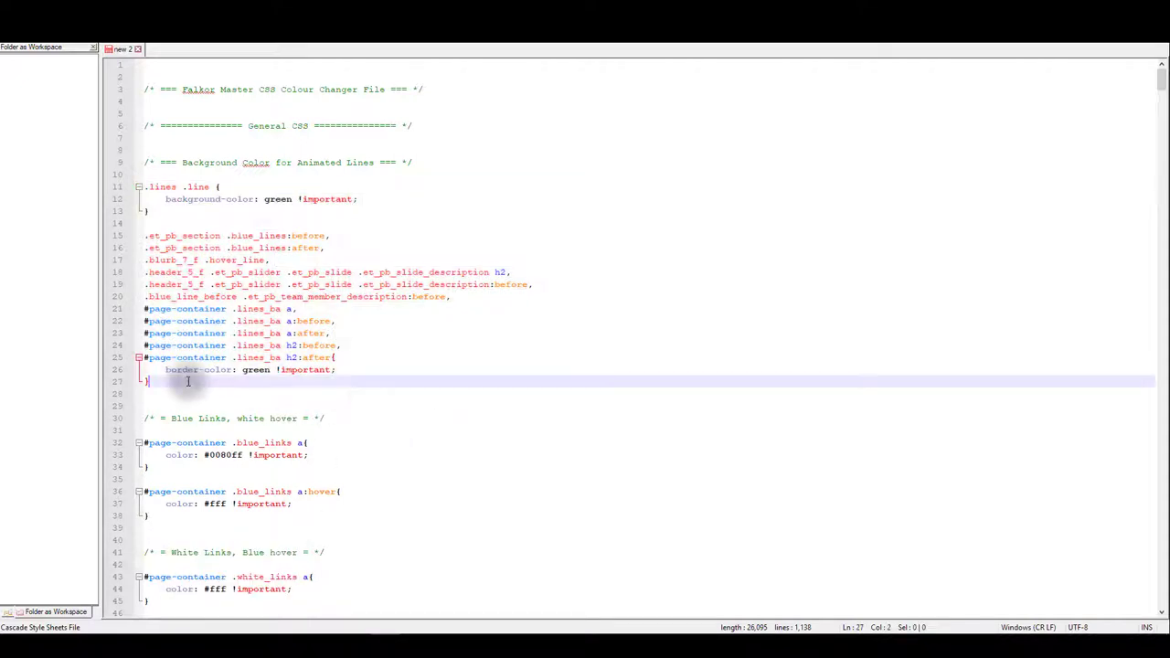
drag(188, 382, 110, 187)
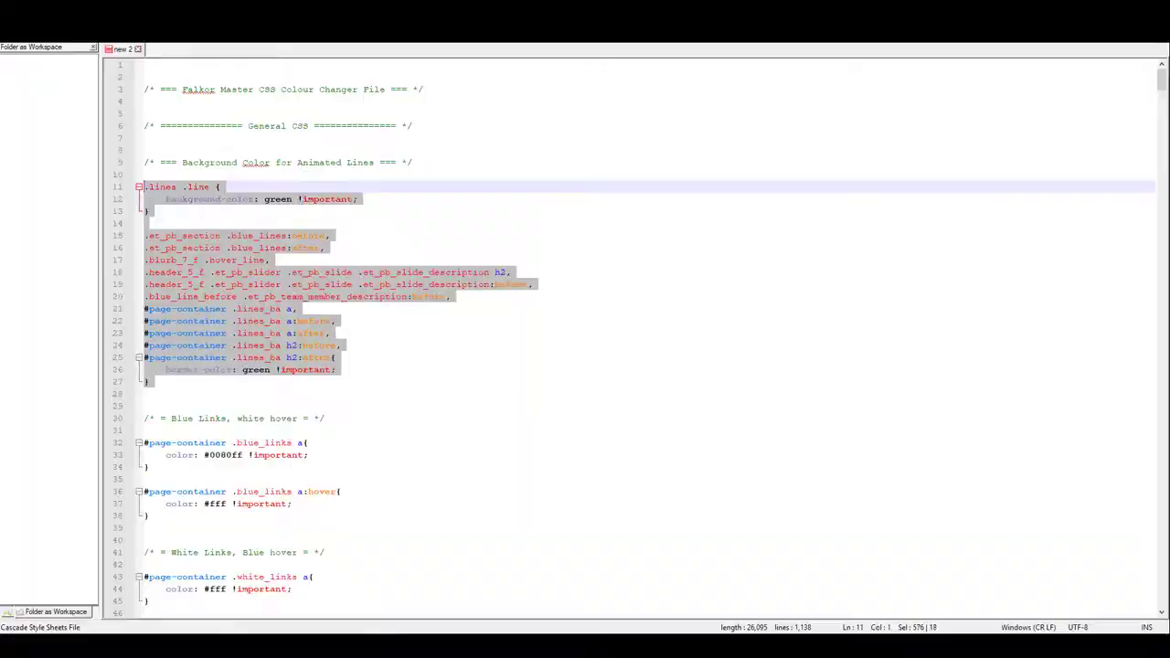
Step: Paste the green animated-lines CSS into the page's Divi Builder Settings Custom CSS
key(alt+Tab)
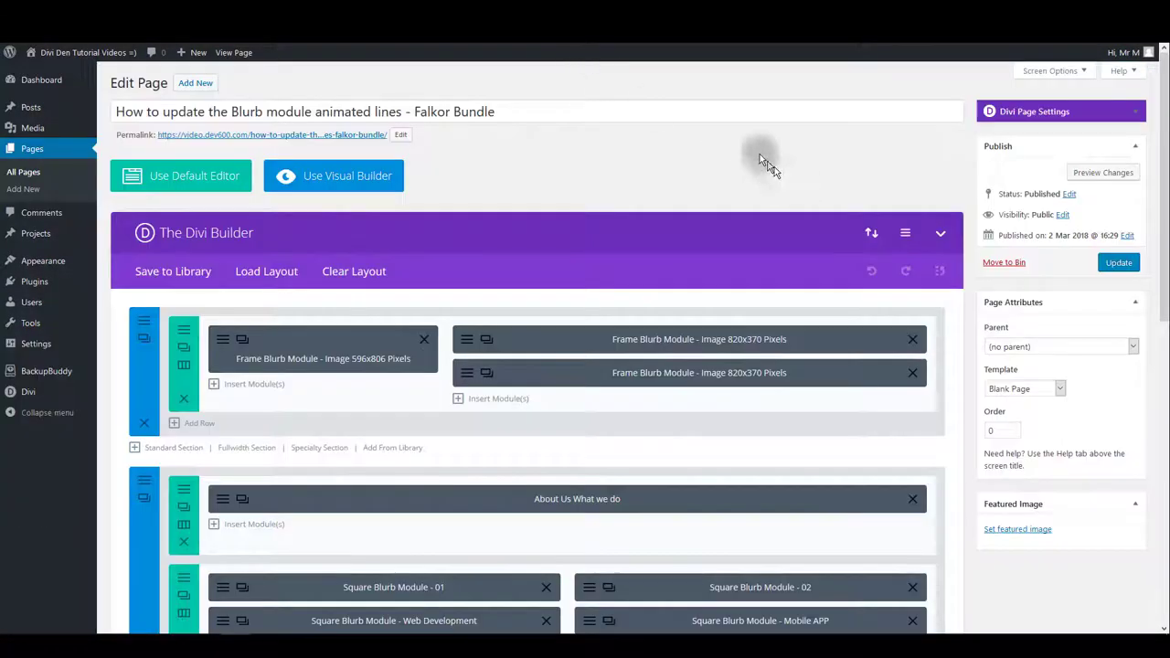
click(906, 235)
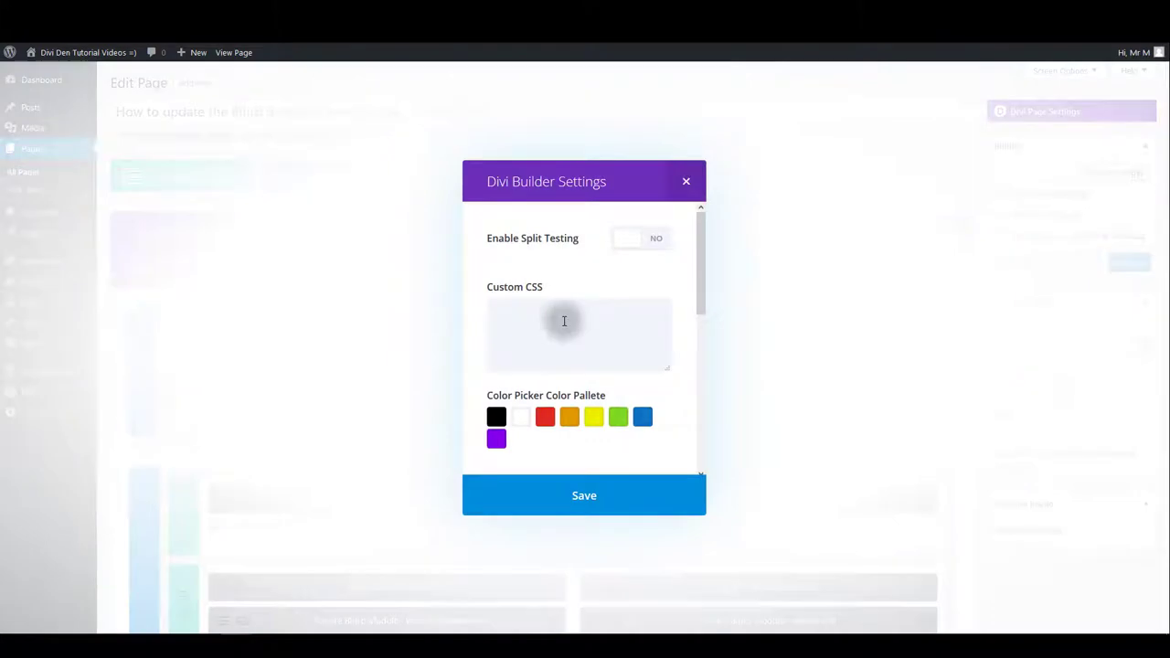
click(564, 321)
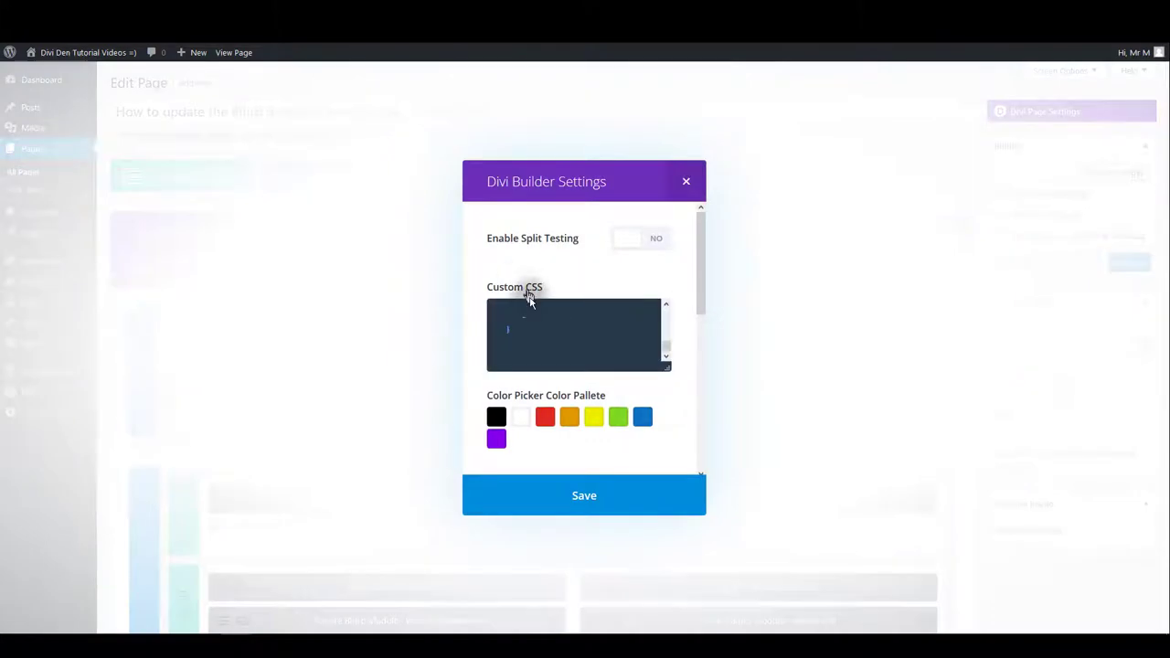
key(ctrl+v)
scroll(569, 365, down, 4)
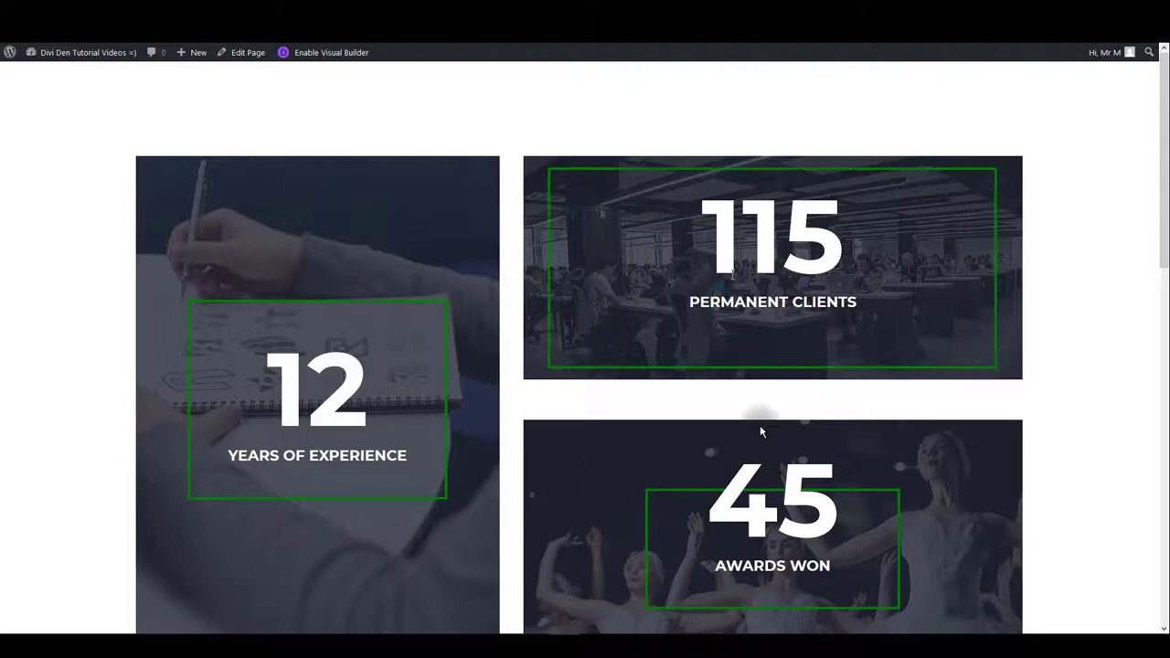
Step: Scroll the live page to inspect the green frame borders around the stats counters
scroll(945, 449, down, 3)
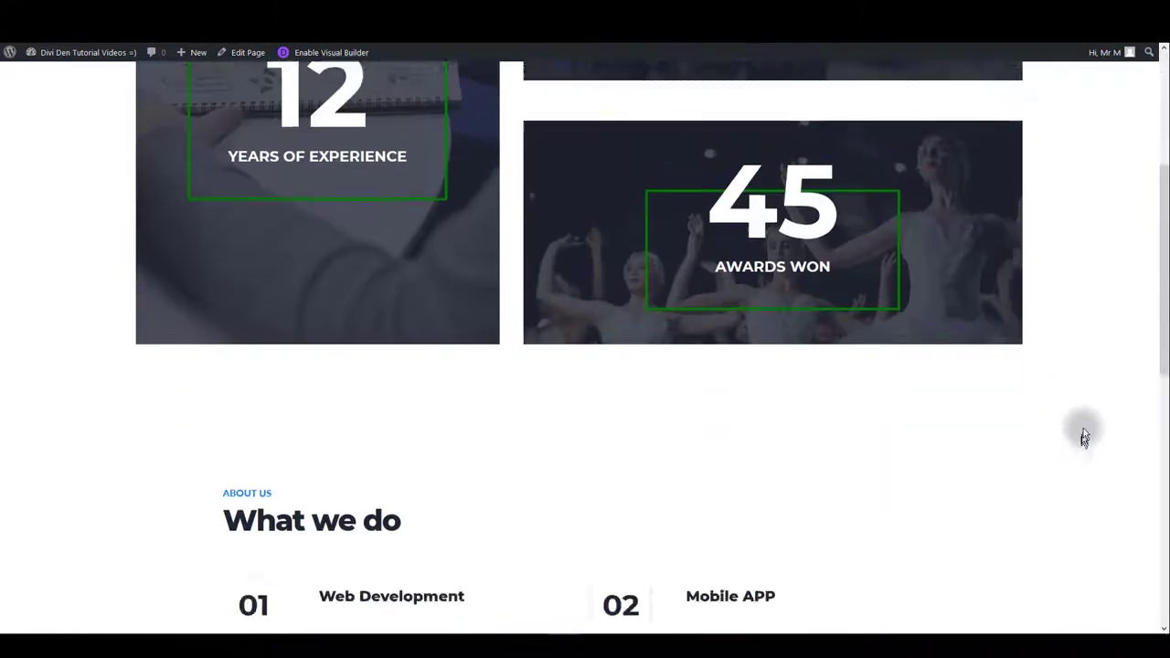
scroll(1084, 437, down, 2)
scroll(640, 430, down, 3)
scroll(539, 356, down, 2)
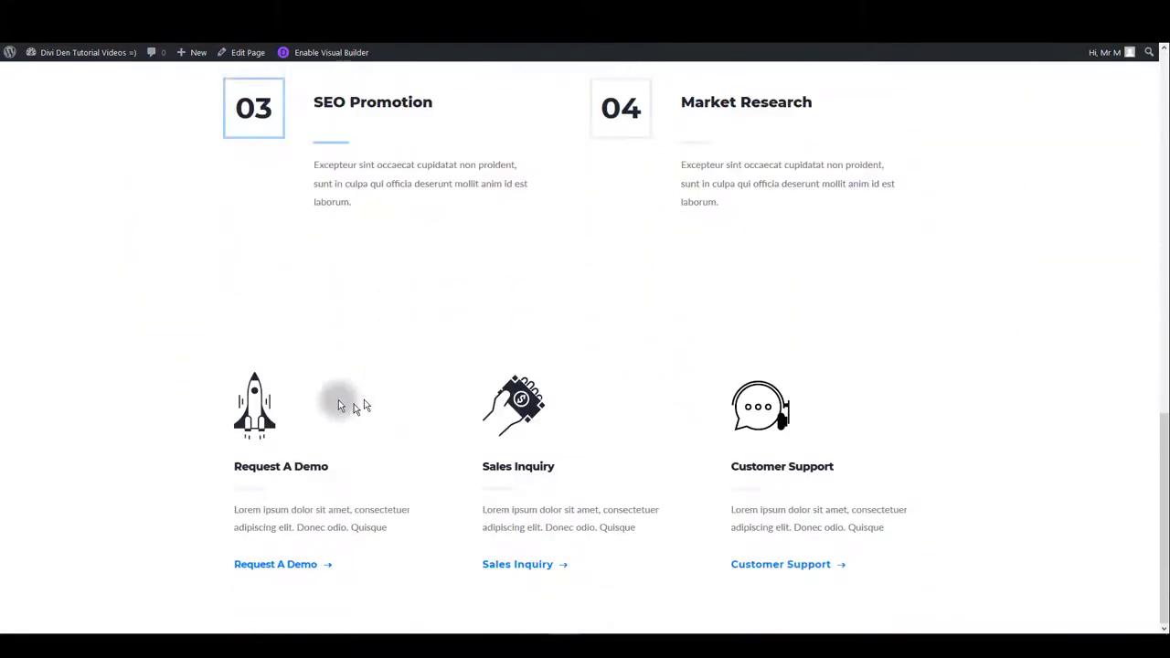
scroll(1000, 445, up, 4)
scroll(1057, 426, up, 4)
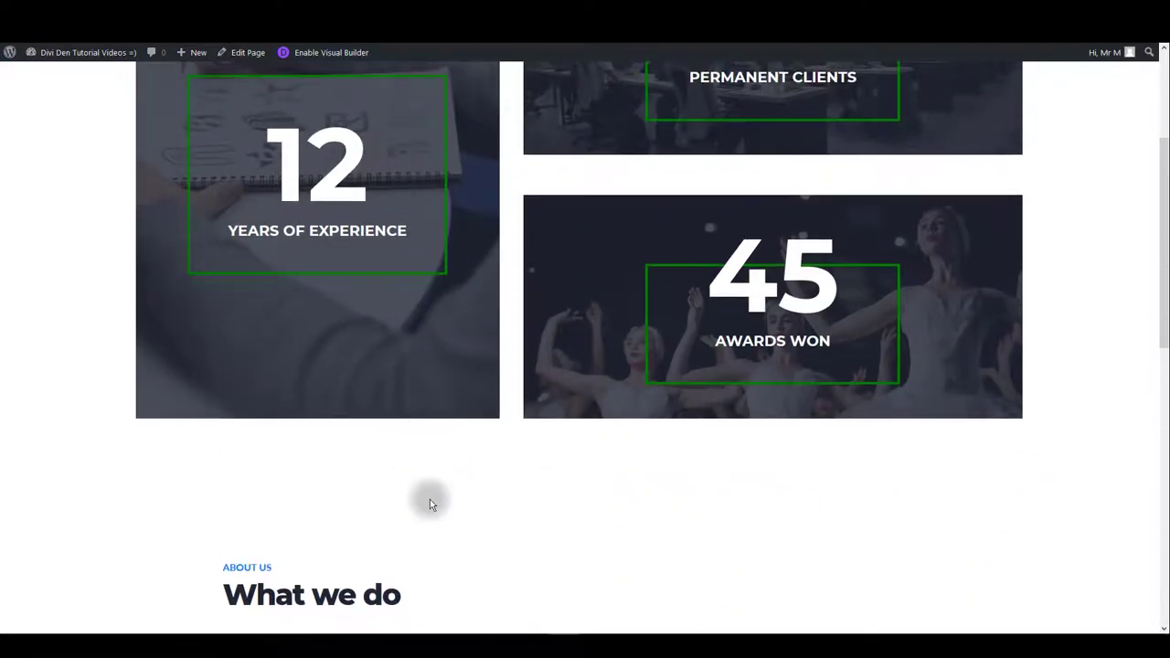
scroll(405, 484, down, 2)
scroll(331, 449, down, 2)
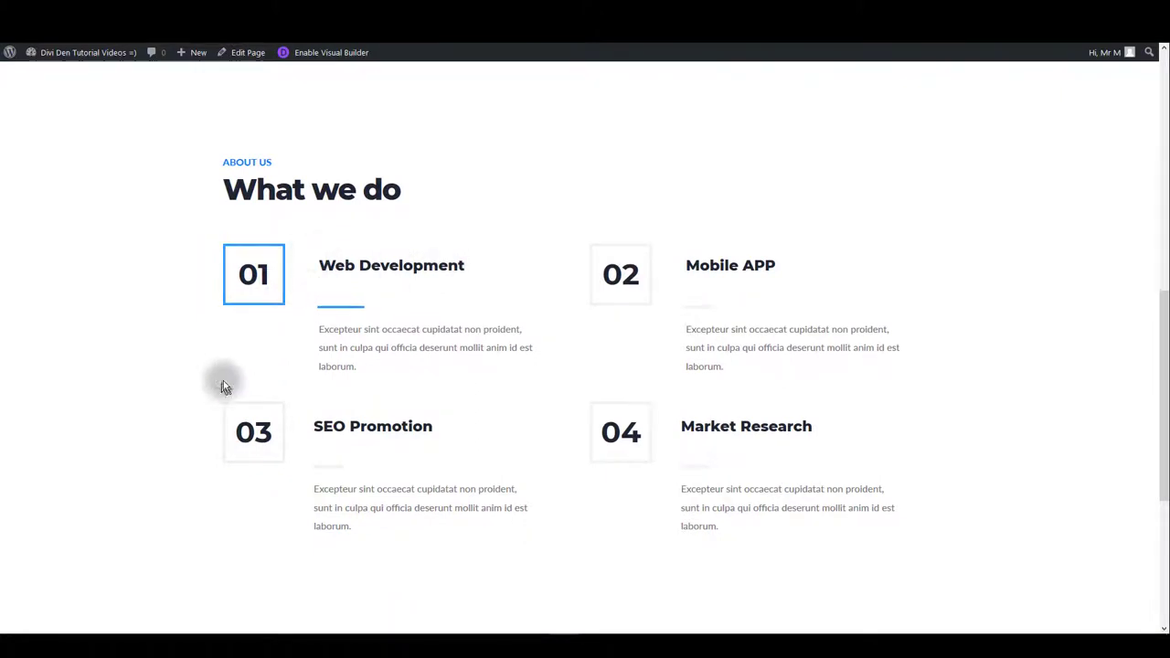
scroll(223, 384, up, 3)
scroll(174, 423, up, 3)
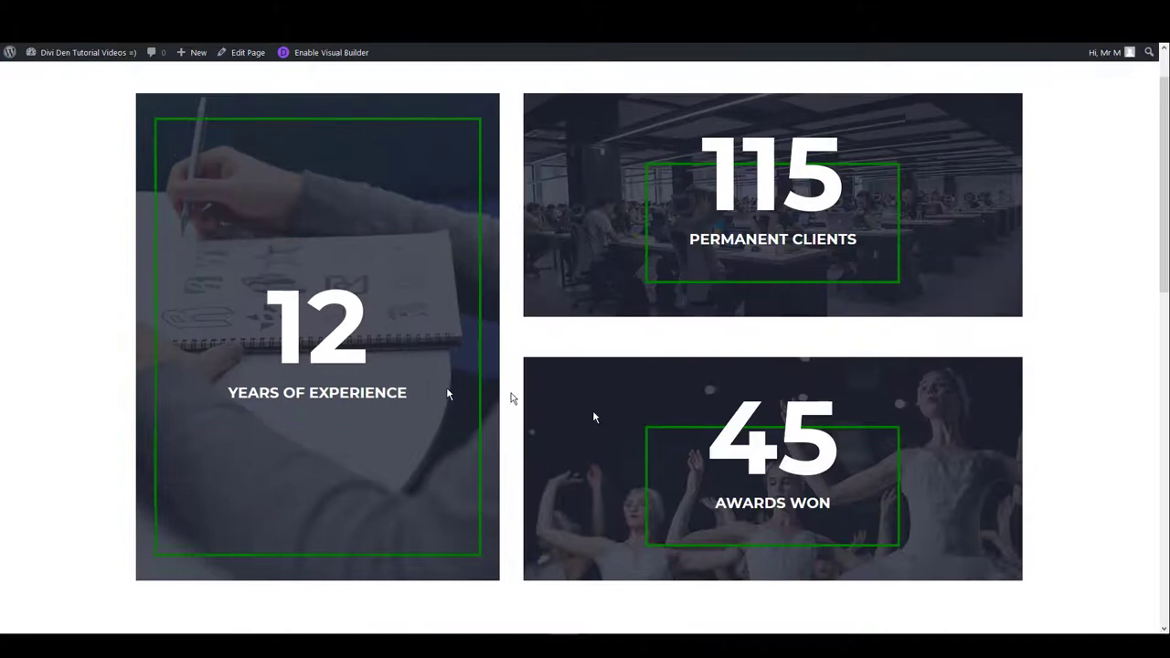
scroll(496, 449, down, 3)
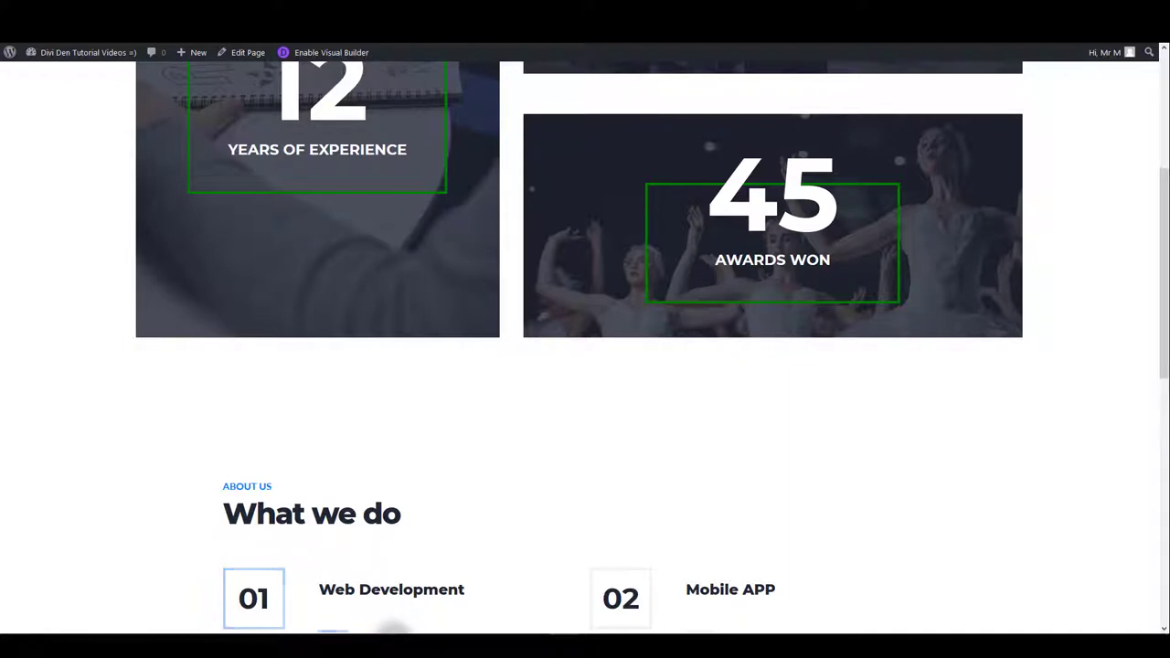
mouse_move(384, 644)
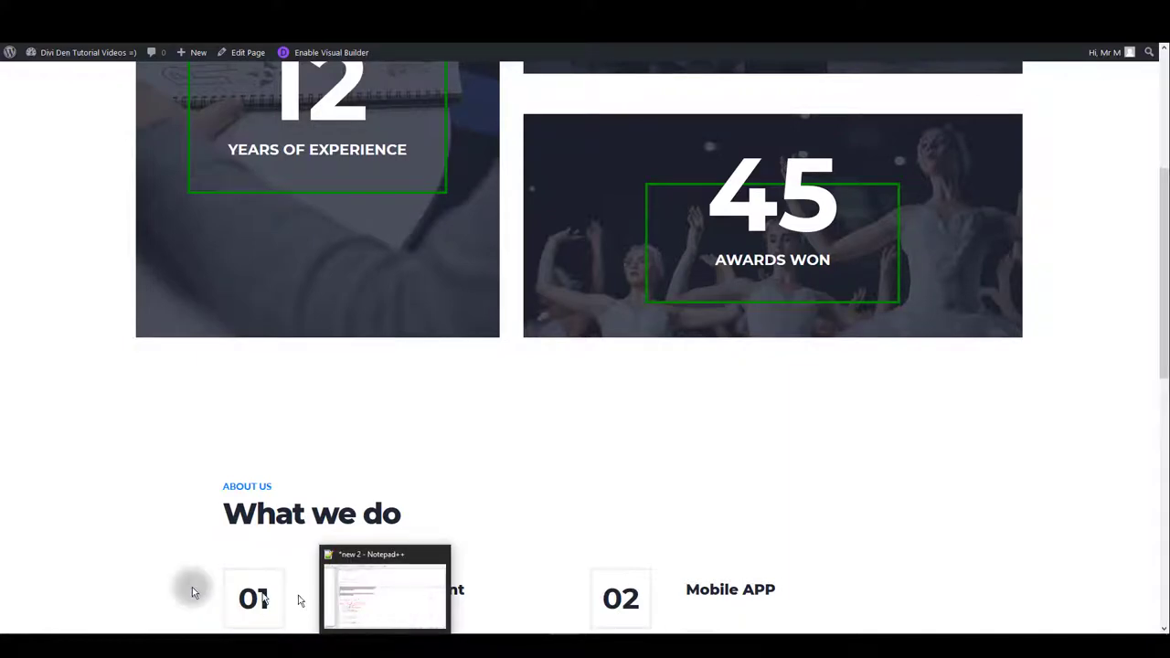
scroll(400, 549, down, 1)
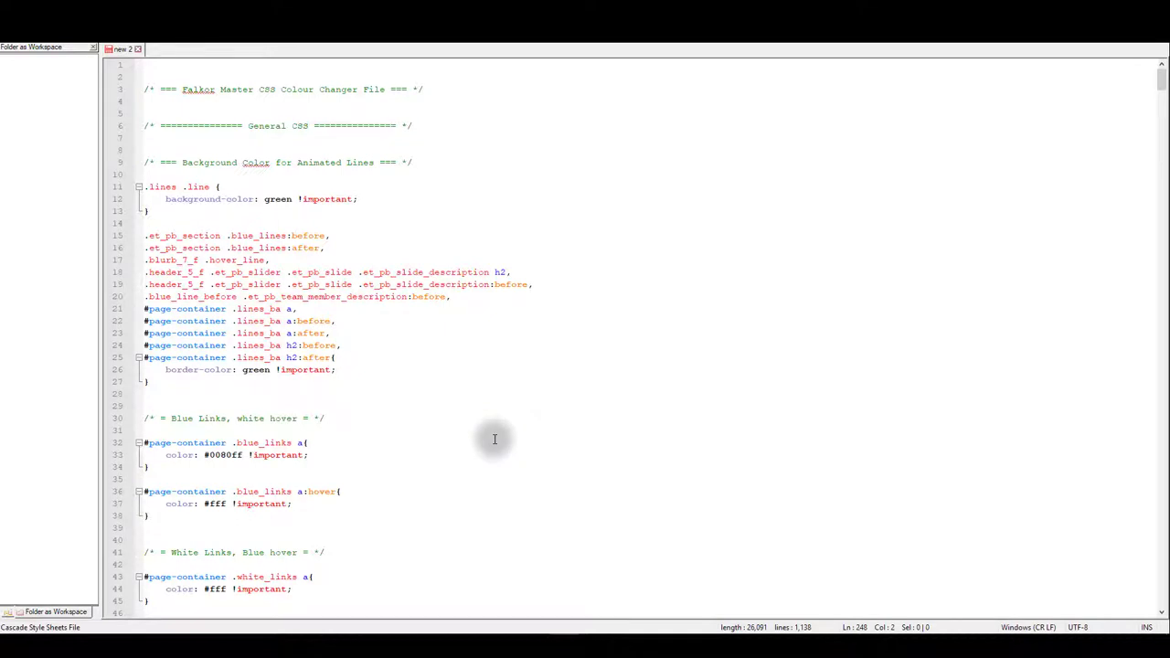
Step: Search the CSS file for 'blurb' to reach the Blurb Modules section
click(494, 439)
key(ctrl+f)
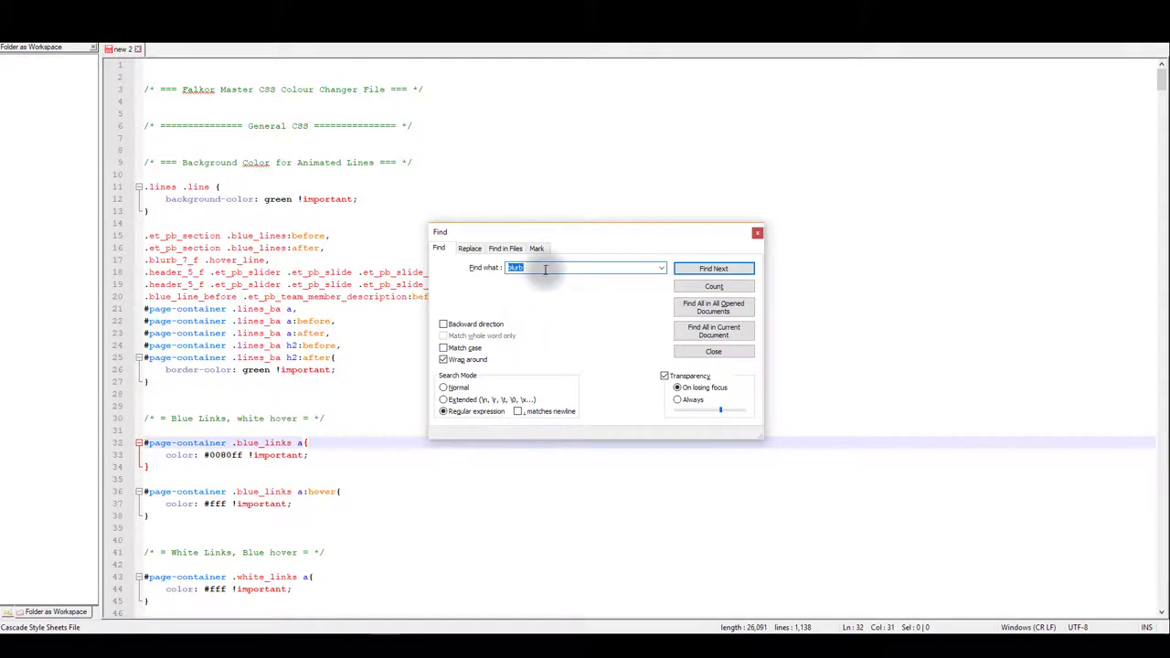
click(523, 266)
click(711, 268)
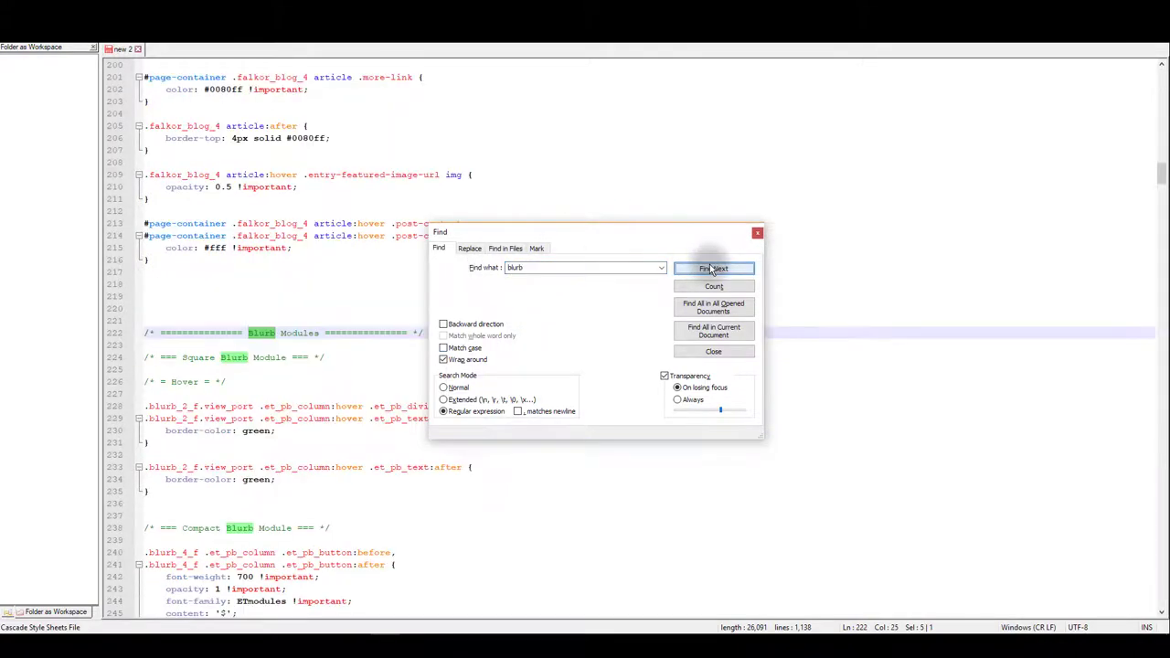
click(757, 232)
Step: Select the Square Blurb rules below the Blurb Modules heading
drag(410, 333, 125, 332)
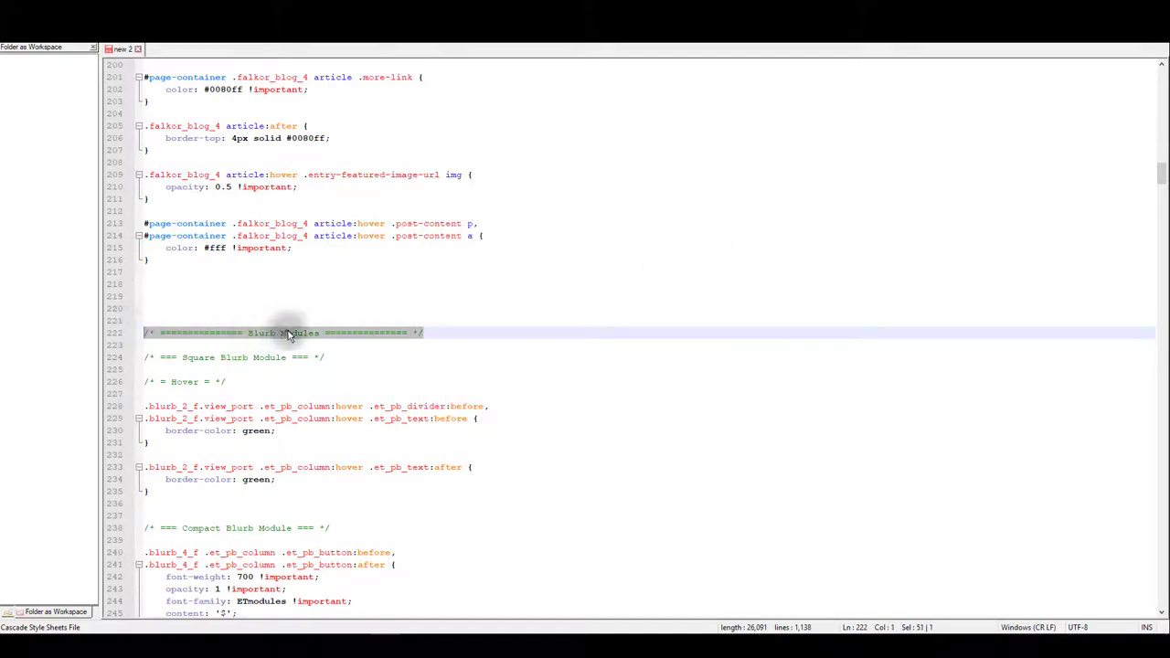
click(440, 333)
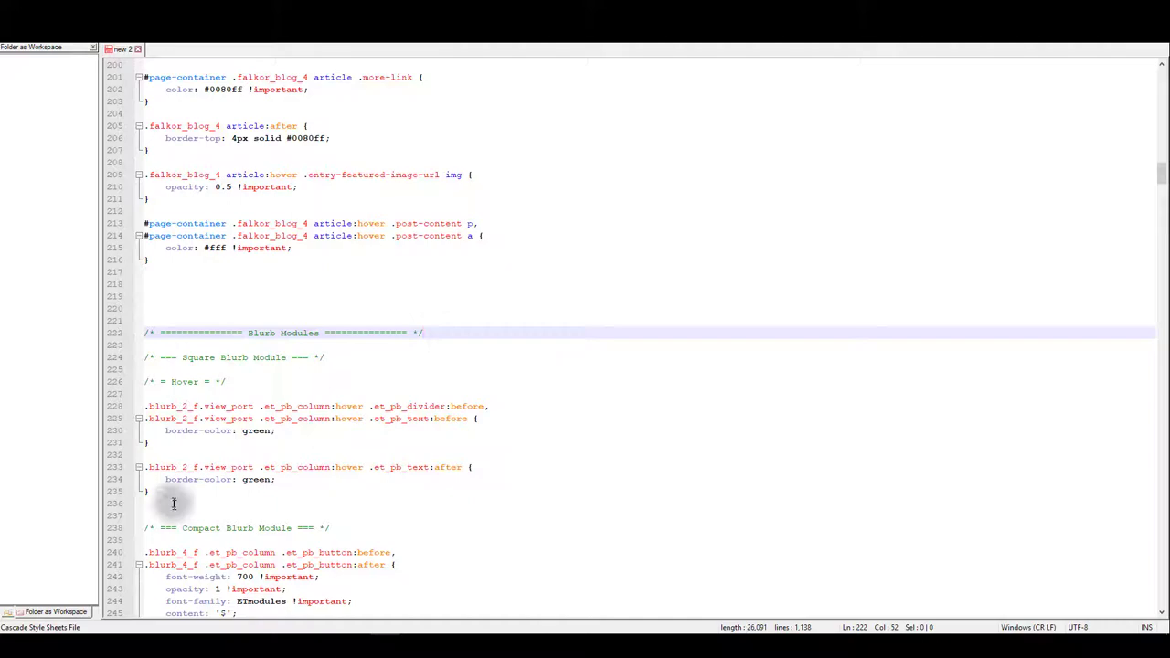
drag(171, 497, 239, 345)
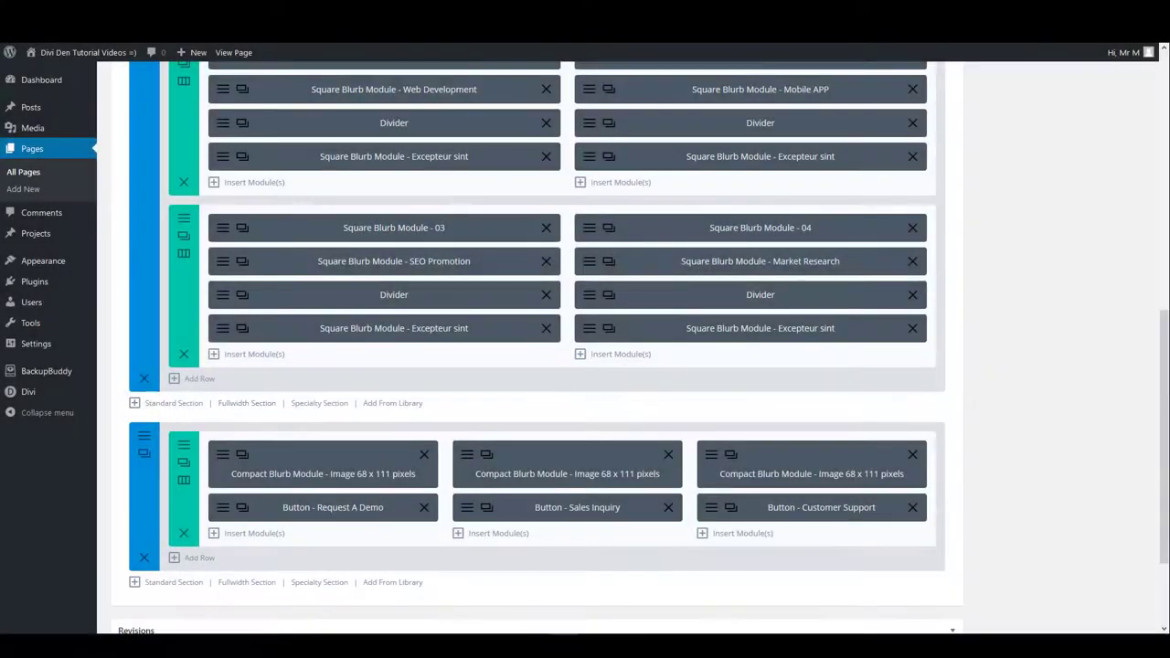
scroll(411, 410, up, 4)
scroll(411, 411, up, 3)
scroll(397, 405, down, 1)
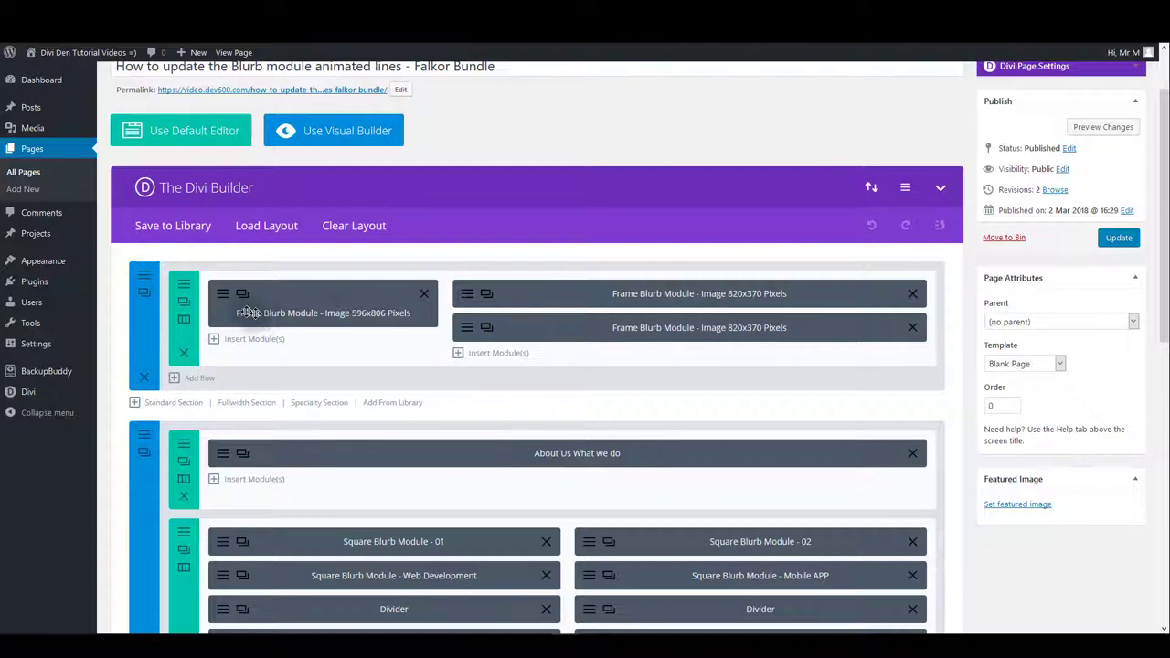
scroll(311, 311, down, 3)
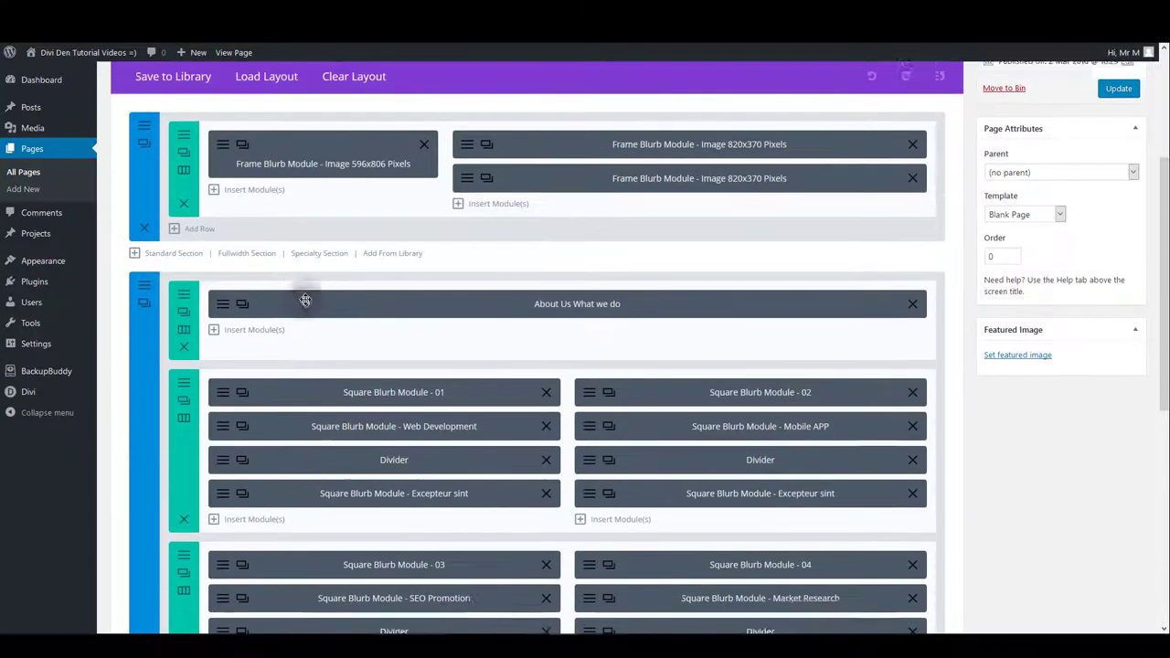
scroll(329, 329, down, 1)
scroll(357, 320, down, 1)
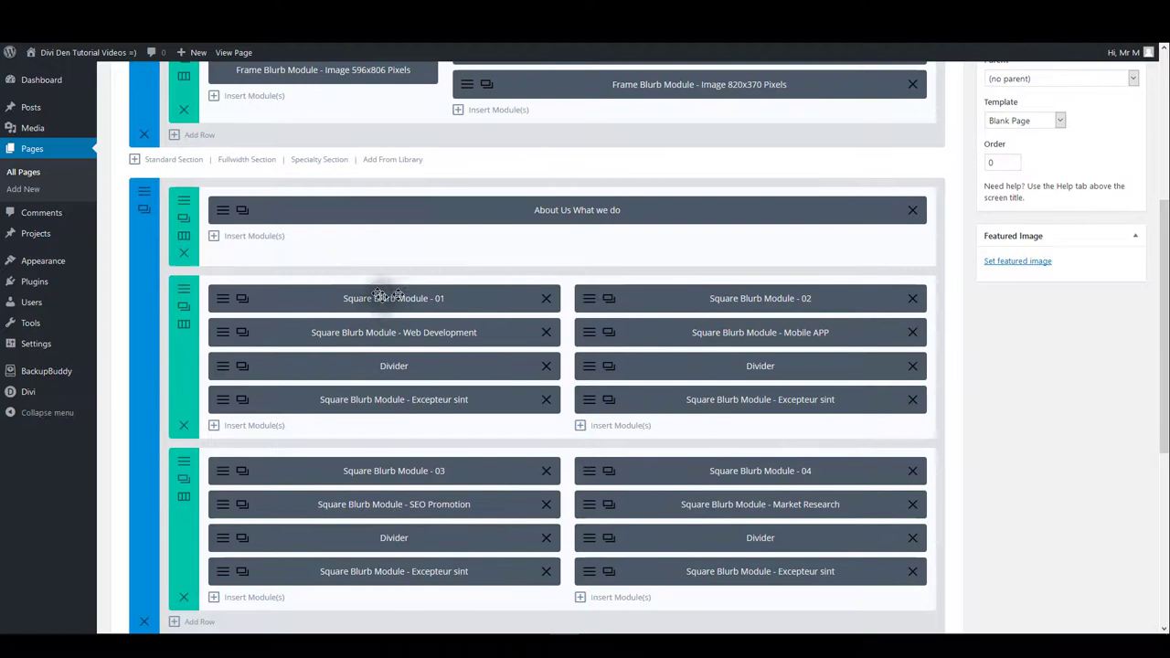
scroll(384, 306, down, 3)
scroll(356, 312, down, 4)
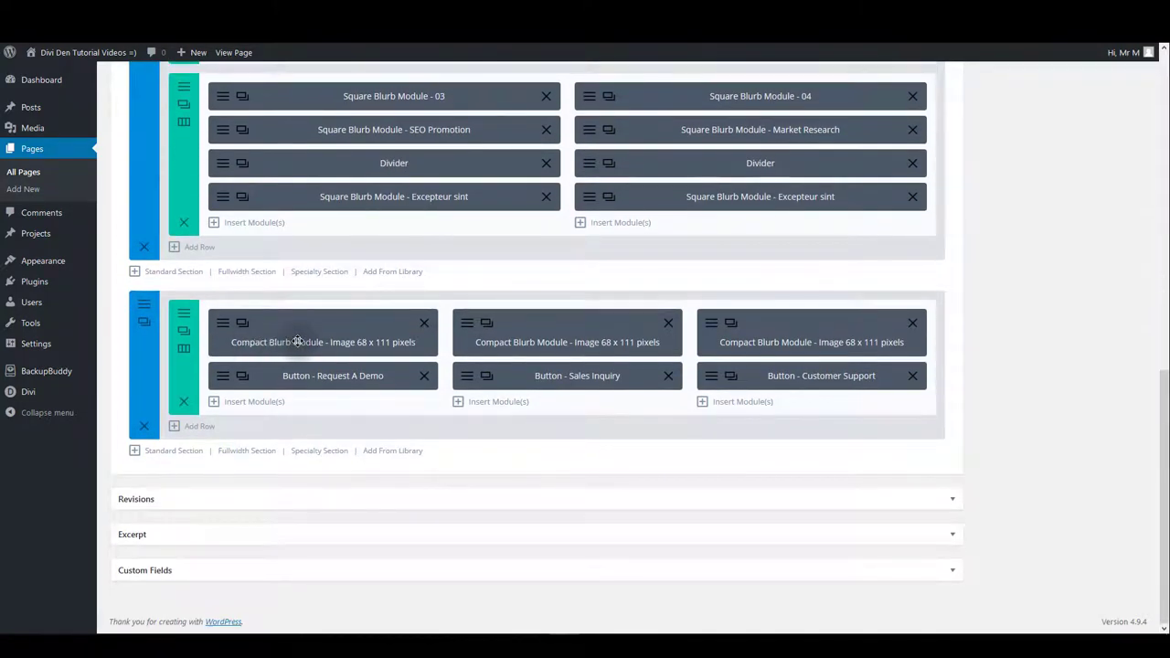
Step: Pick out the Square Blurb hover border rules (lines 228–234) and return to the browser
click(369, 632)
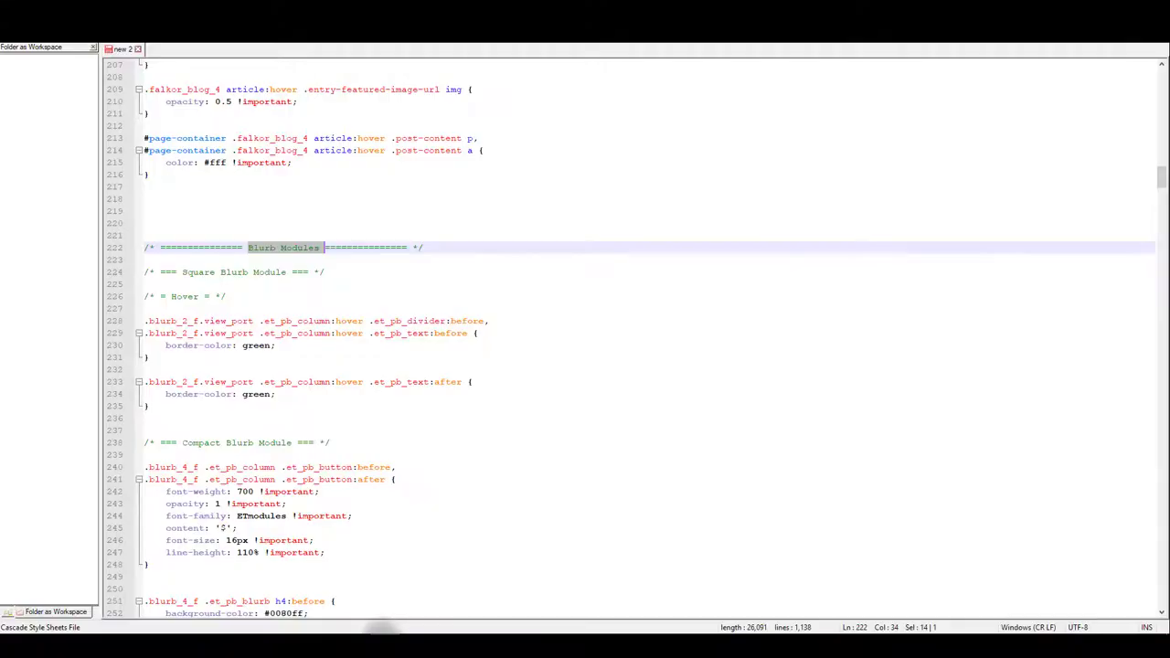
click(328, 443)
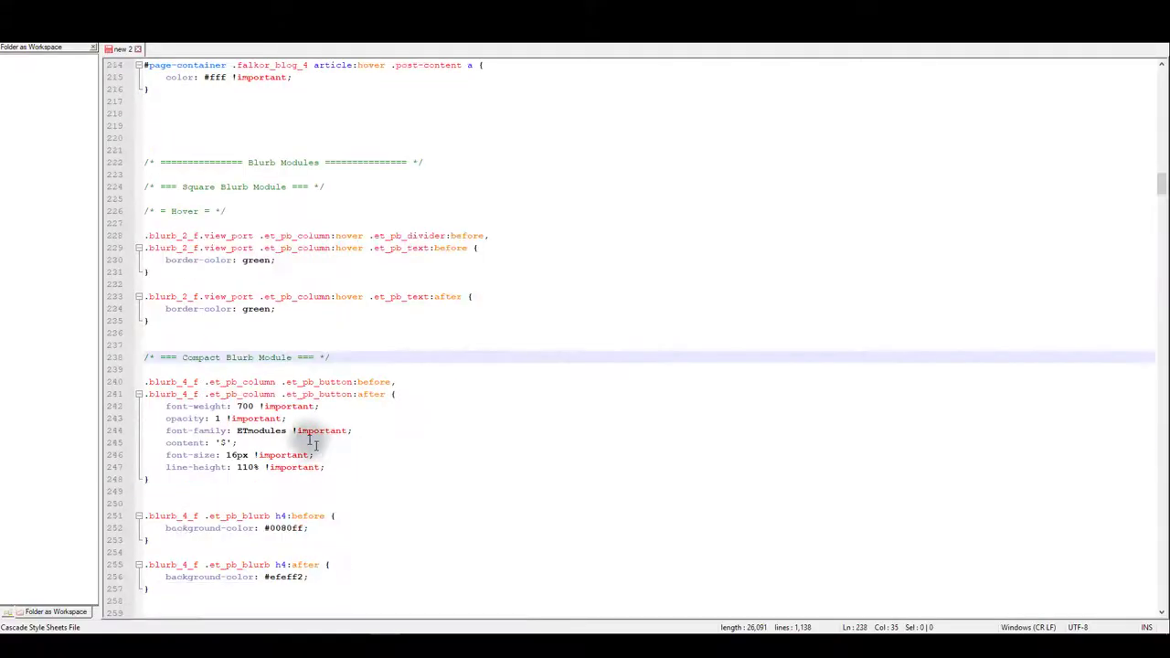
scroll(310, 442, down, 2)
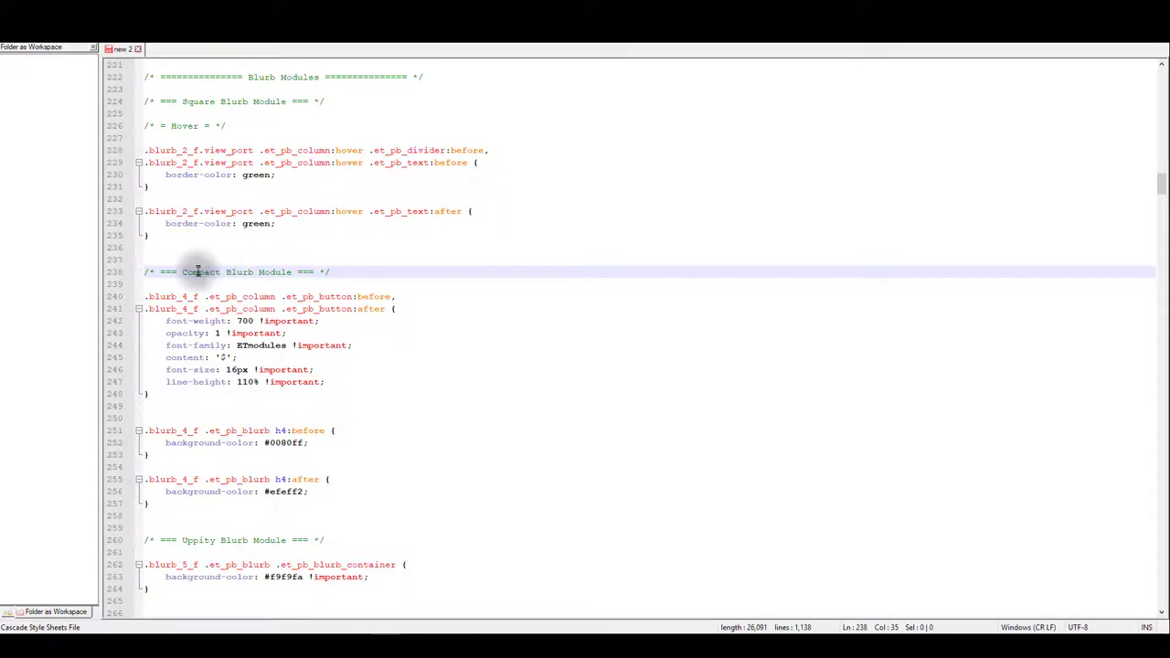
scroll(201, 271, up, 2)
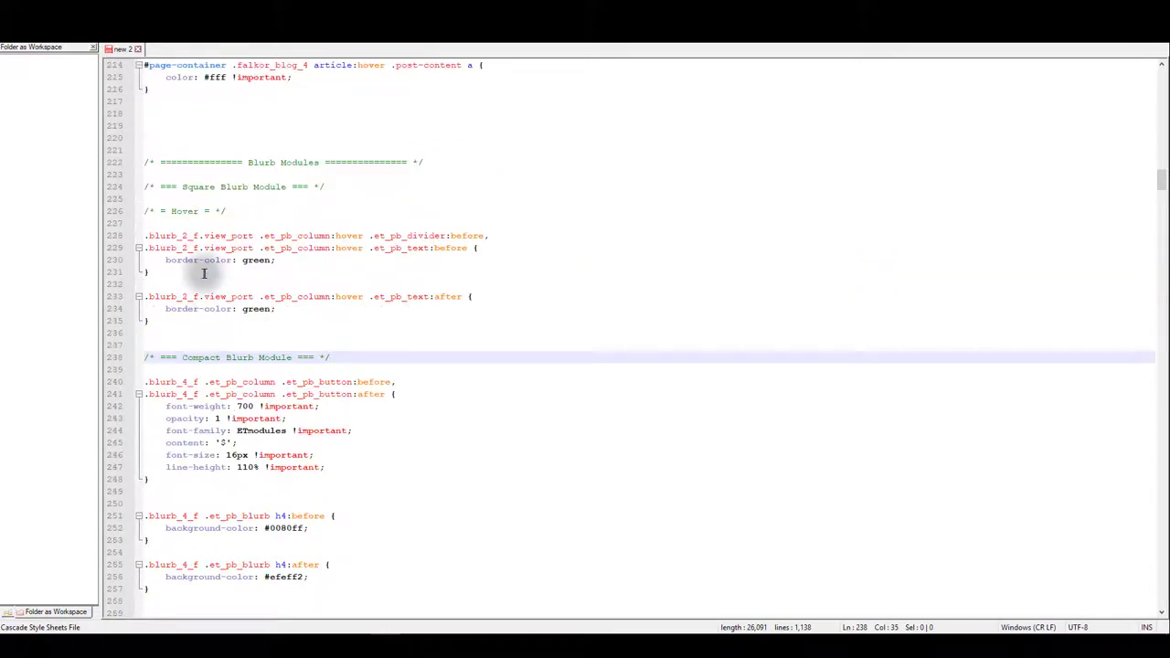
double_click(197, 187)
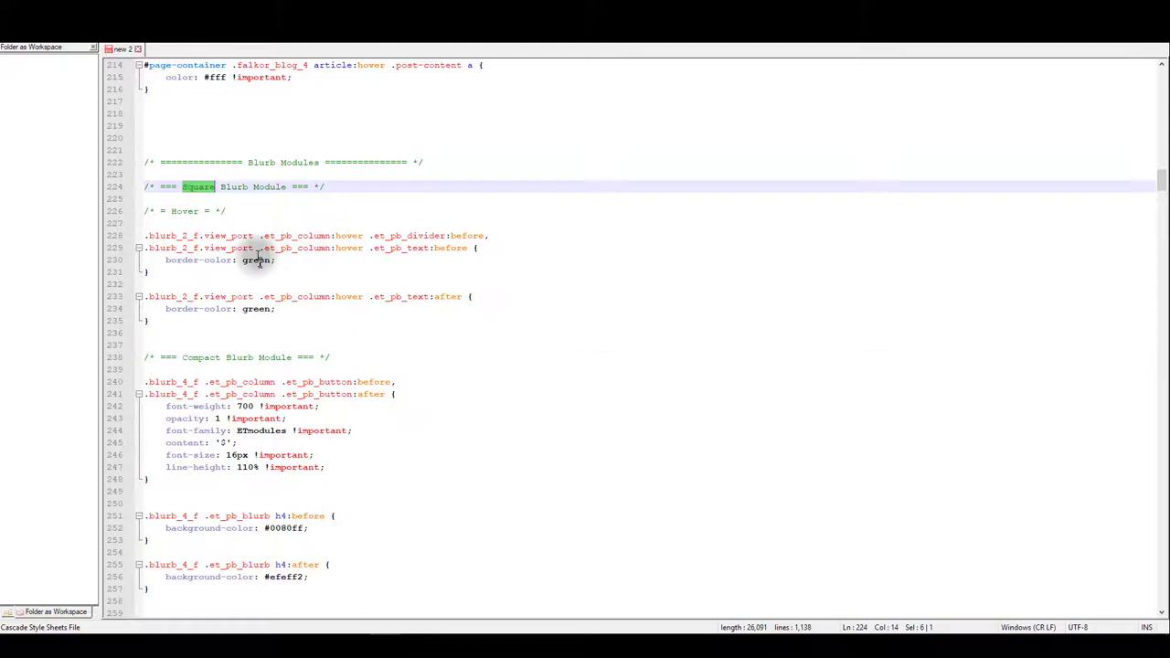
drag(148, 332, 113, 236)
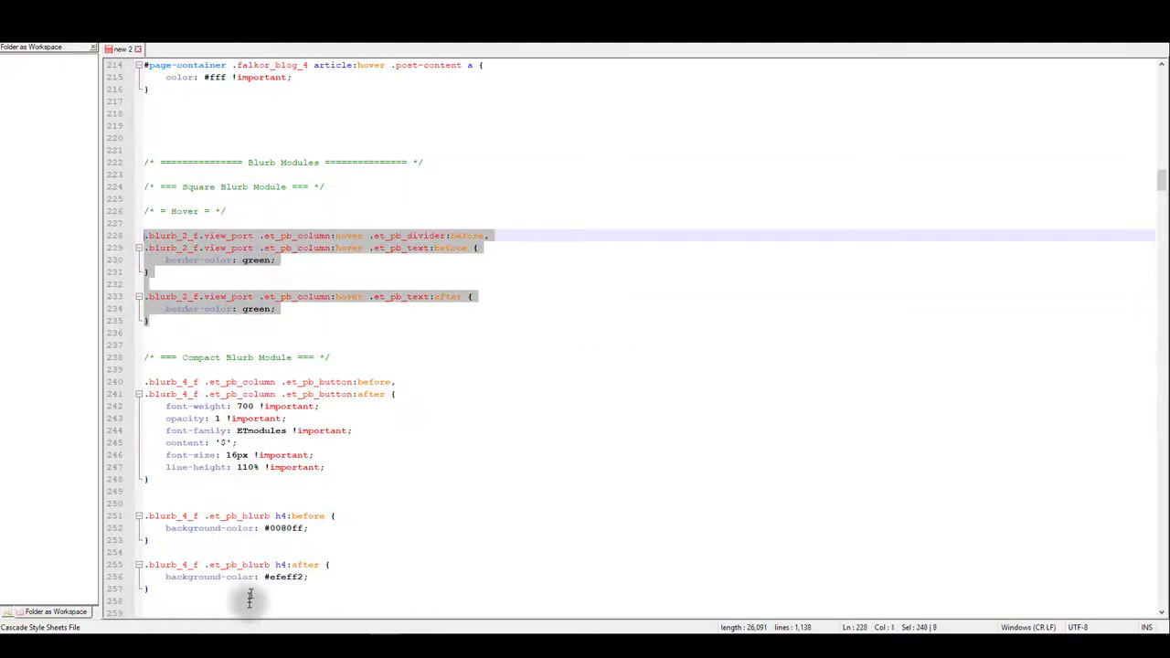
key(alt+Tab)
Step: Enlarge the Custom CSS box in the page's Builder Settings and place the caret inside
scroll(575, 162, up, 2)
scroll(739, 149, up, 5)
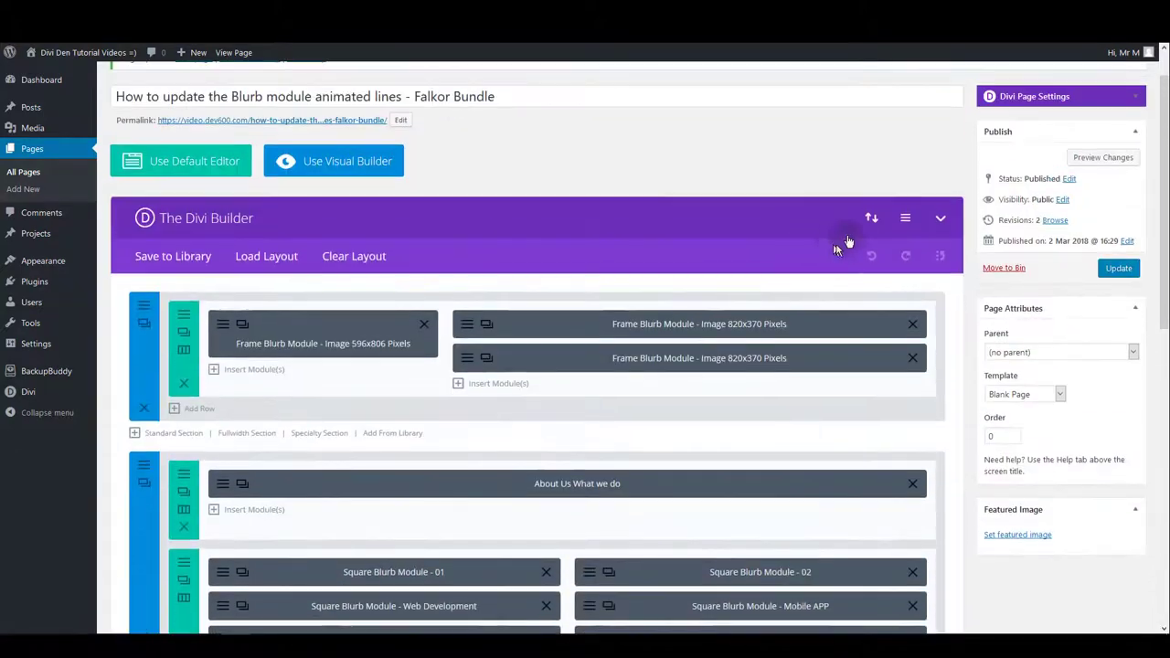
click(911, 219)
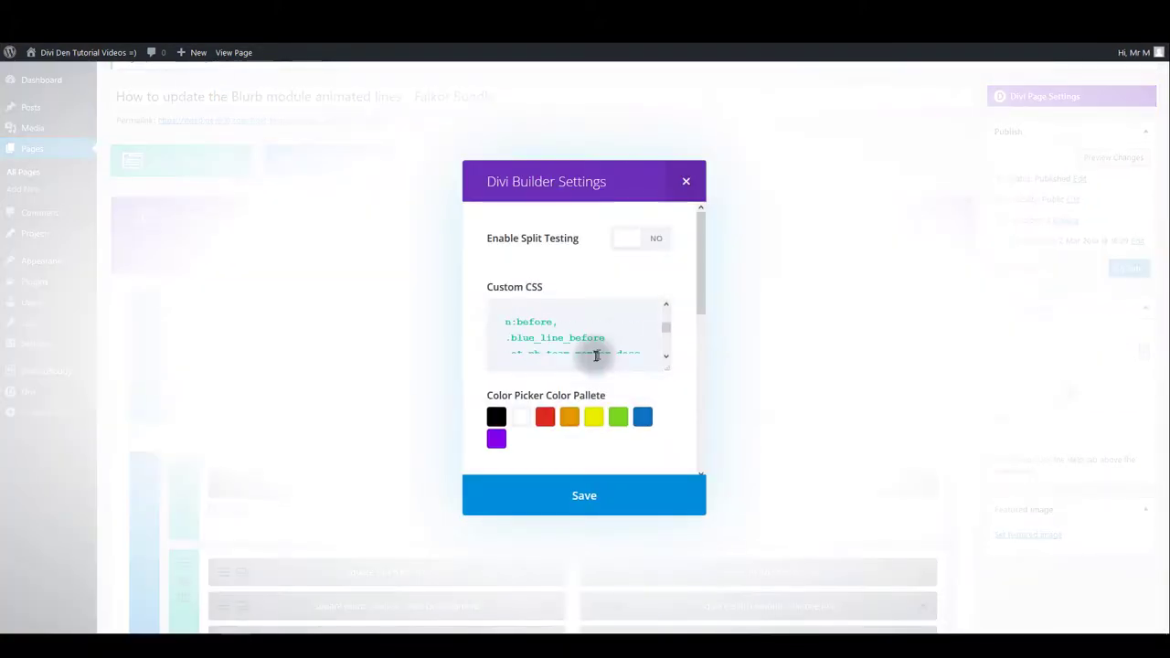
scroll(622, 352, down, 5)
scroll(654, 341, up, 2)
scroll(664, 316, up, 1)
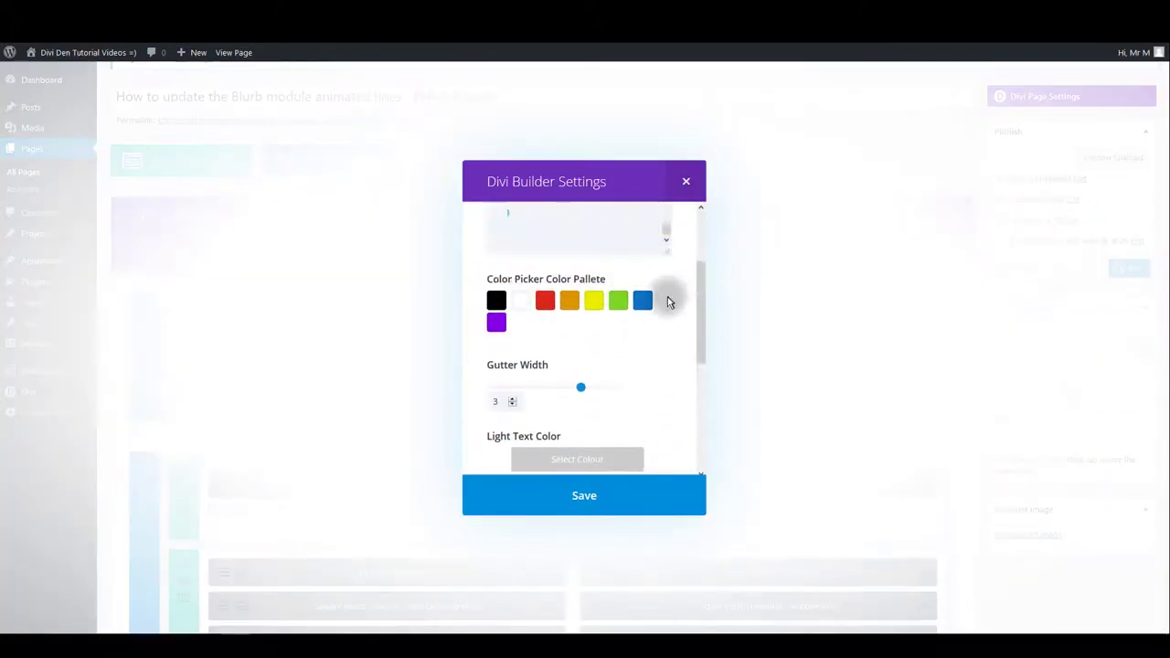
scroll(665, 301, up, 1)
drag(665, 302, 666, 399)
click(576, 356)
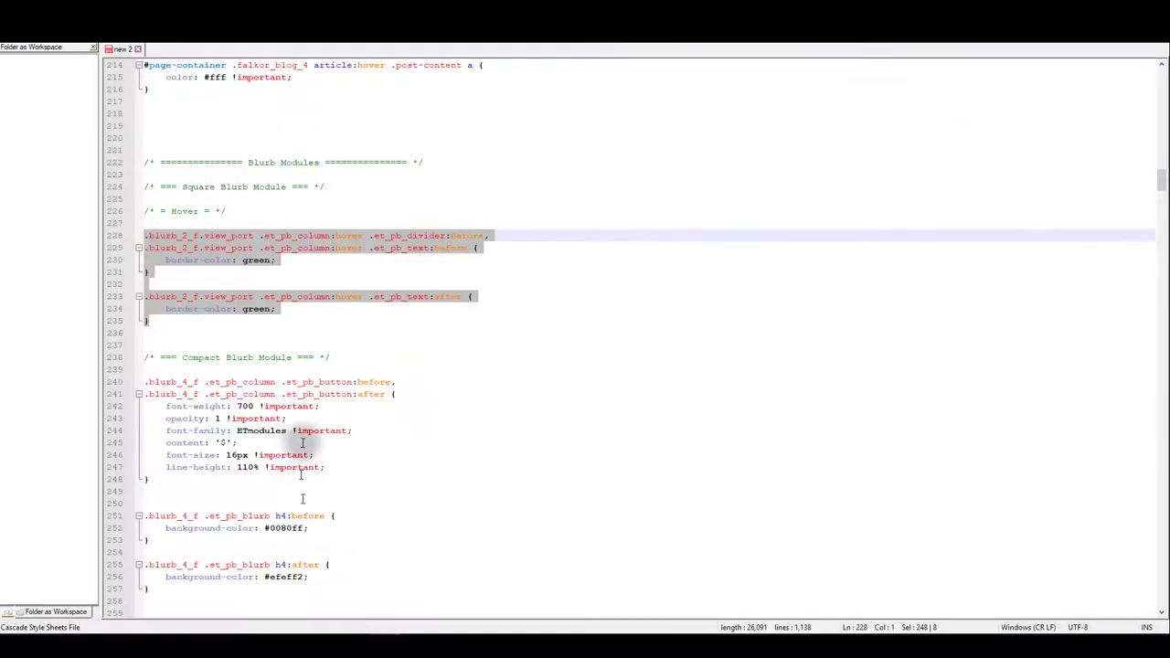
Step: Change the Compact Blurb heading line colours on lines 252 and 256 to green
scroll(274, 403, down, 5)
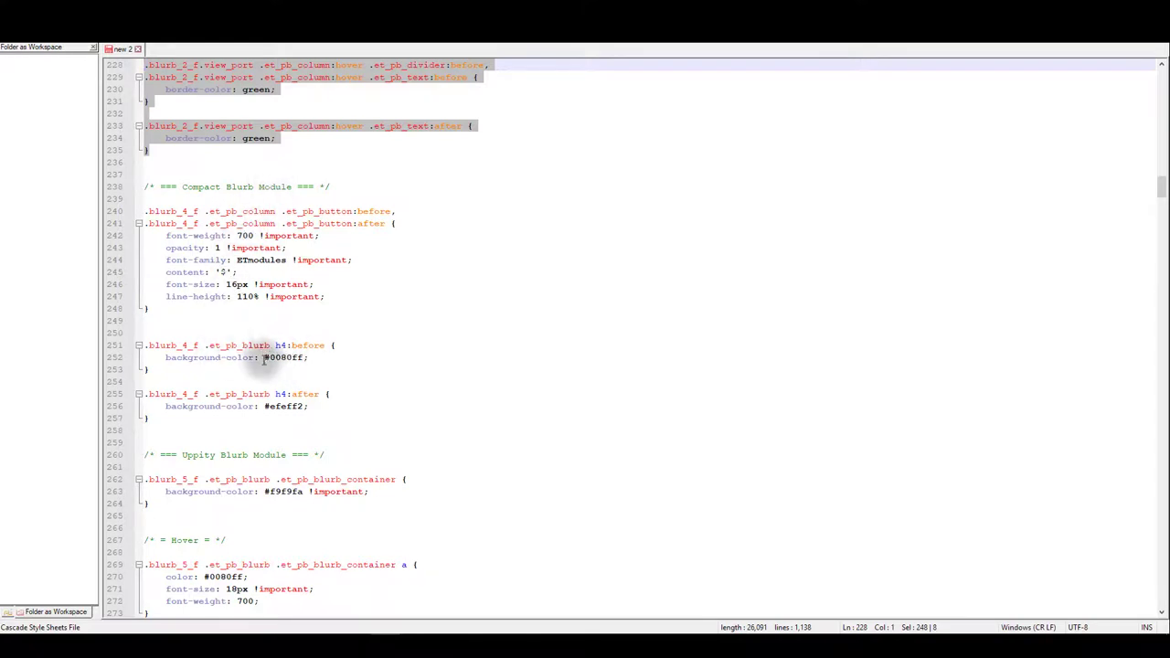
drag(265, 358, 303, 358)
text(gree)
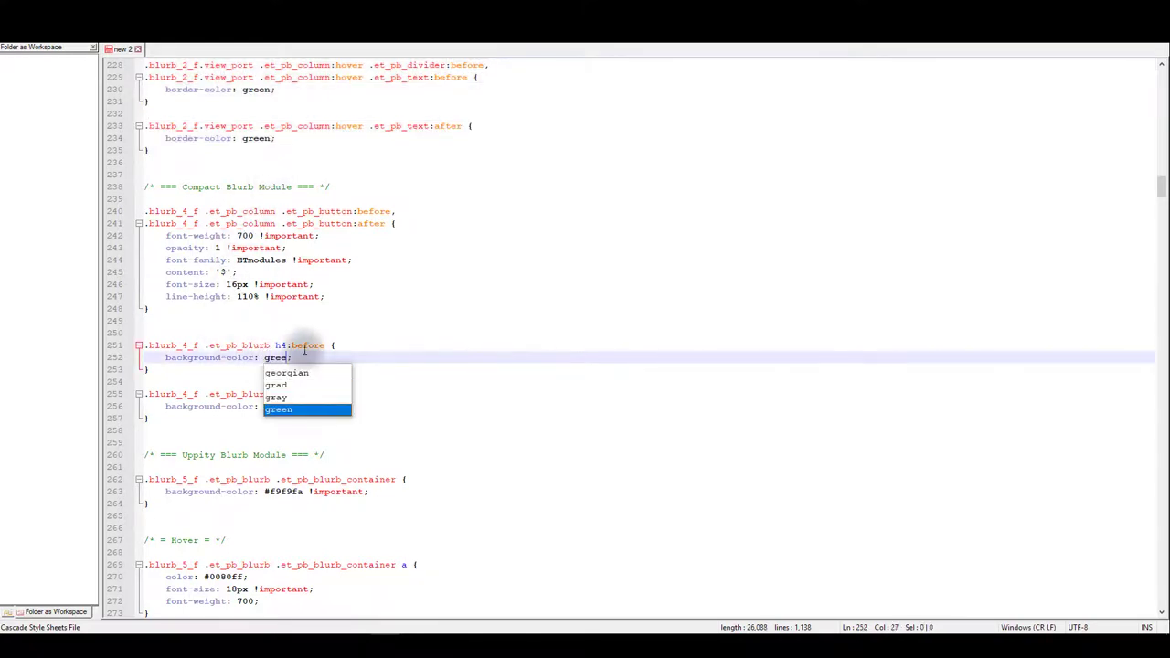
key(Return)
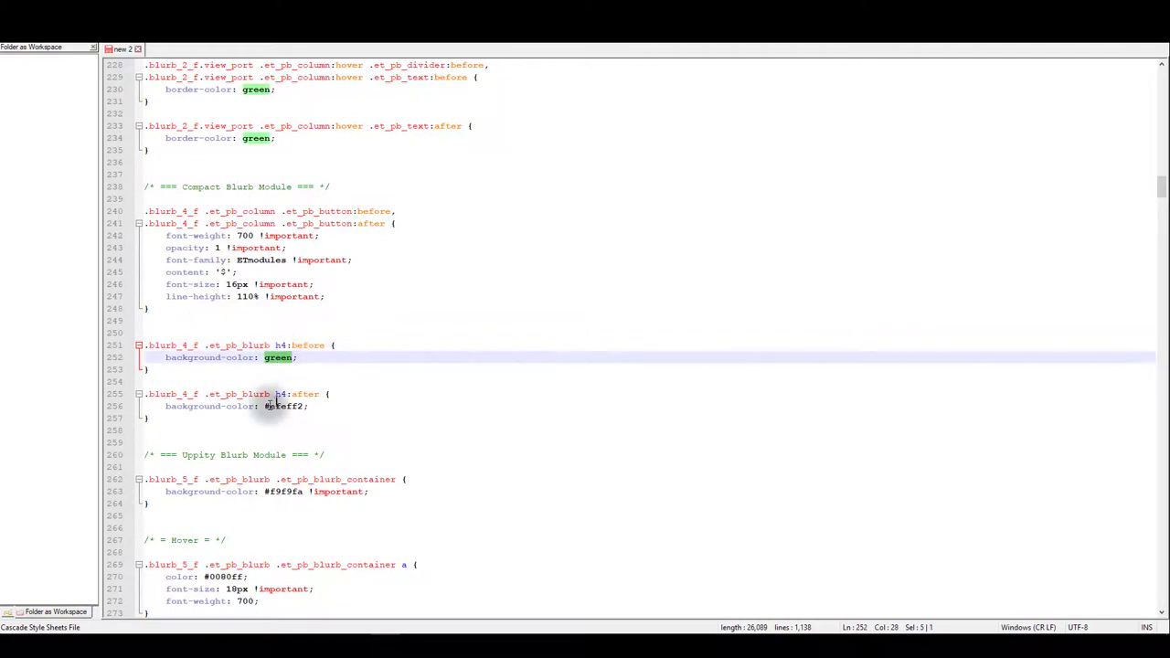
drag(265, 406, 287, 409)
text(g)
key(Return)
Step: Add the Compact Blurb rules (lines 251–257) to Custom CSS, save settings and update the page
drag(183, 419, 110, 343)
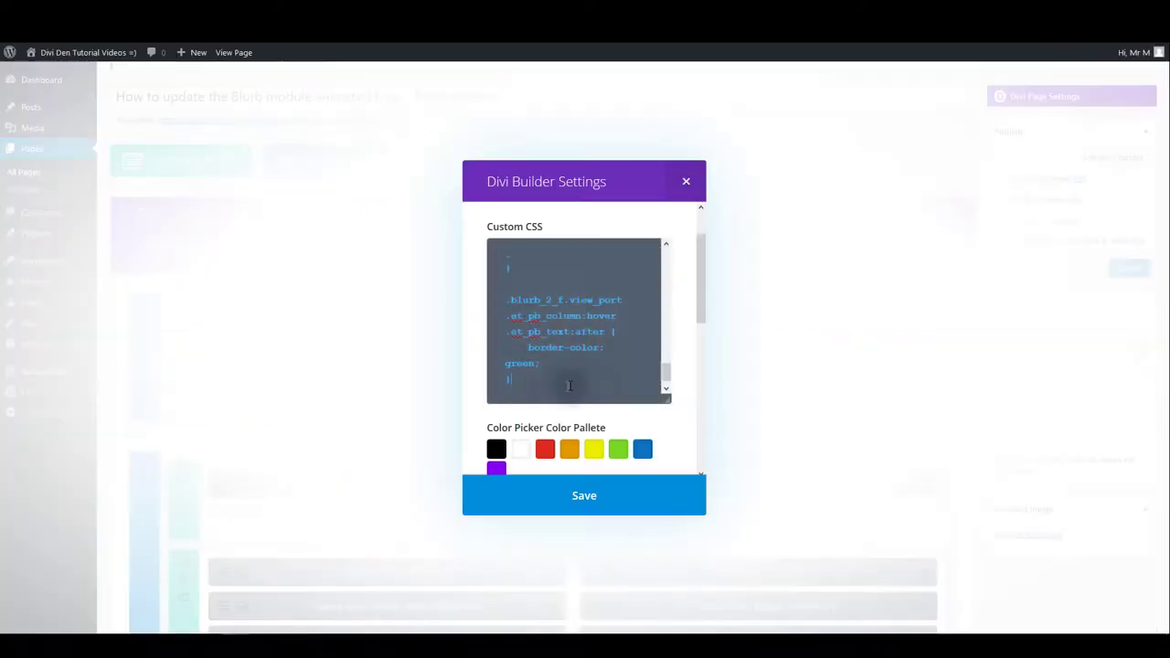
key(ctrl+v)
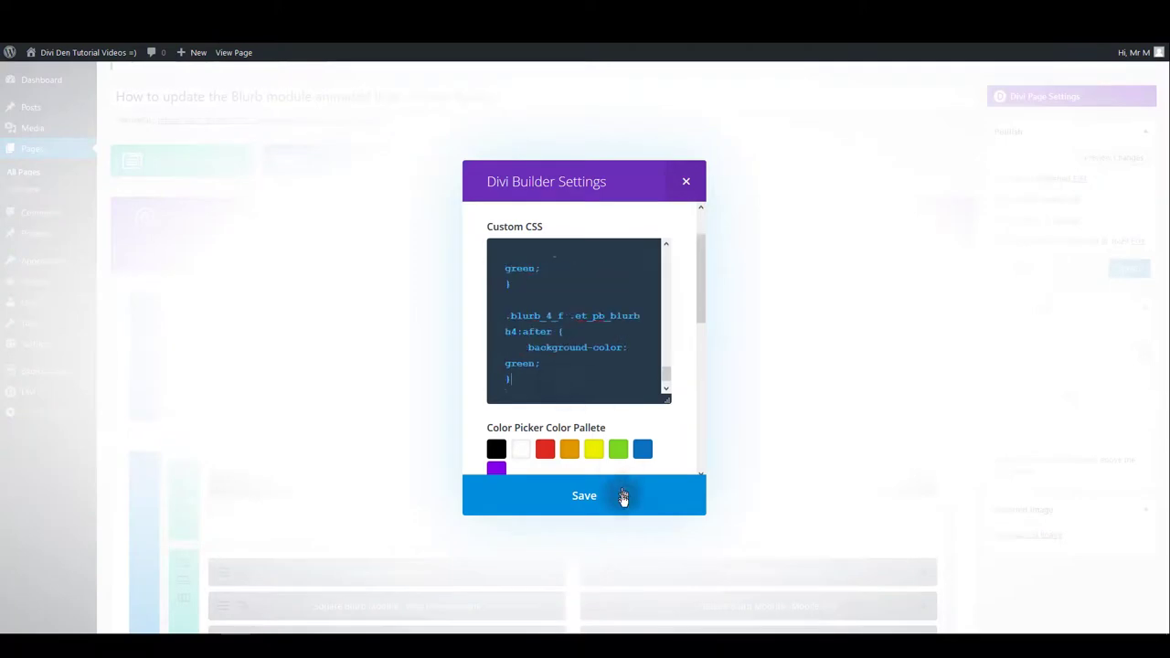
click(622, 497)
click(1119, 268)
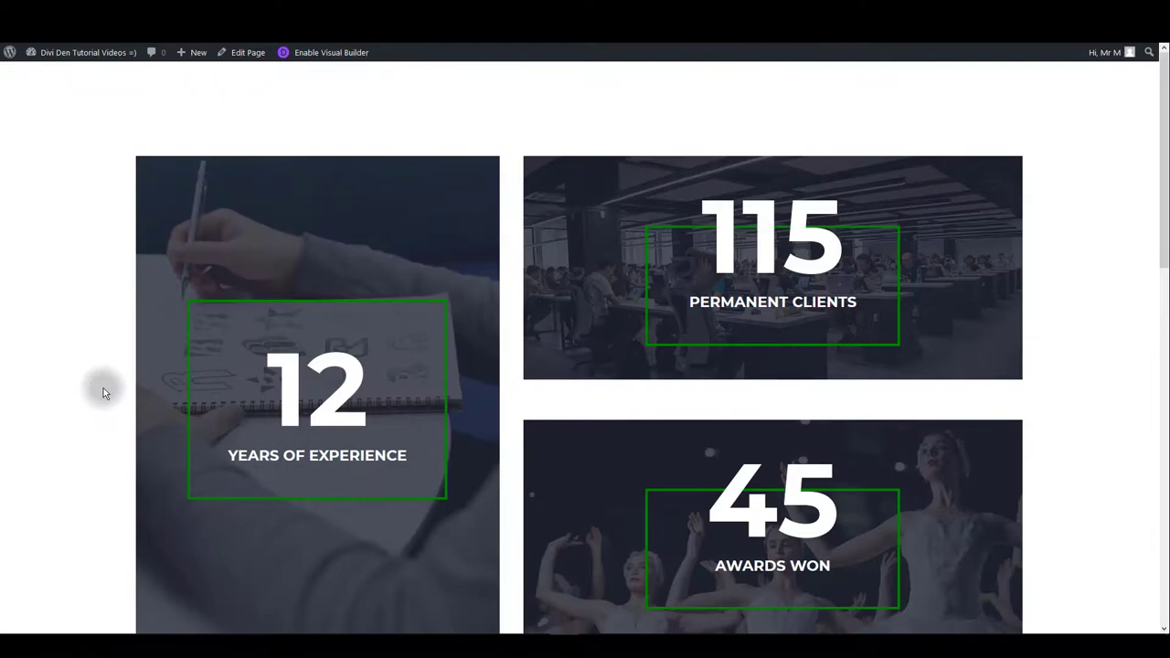
Step: Scroll the live page to check the green lines on the stats, square and compact blurbs
scroll(104, 389, down, 5)
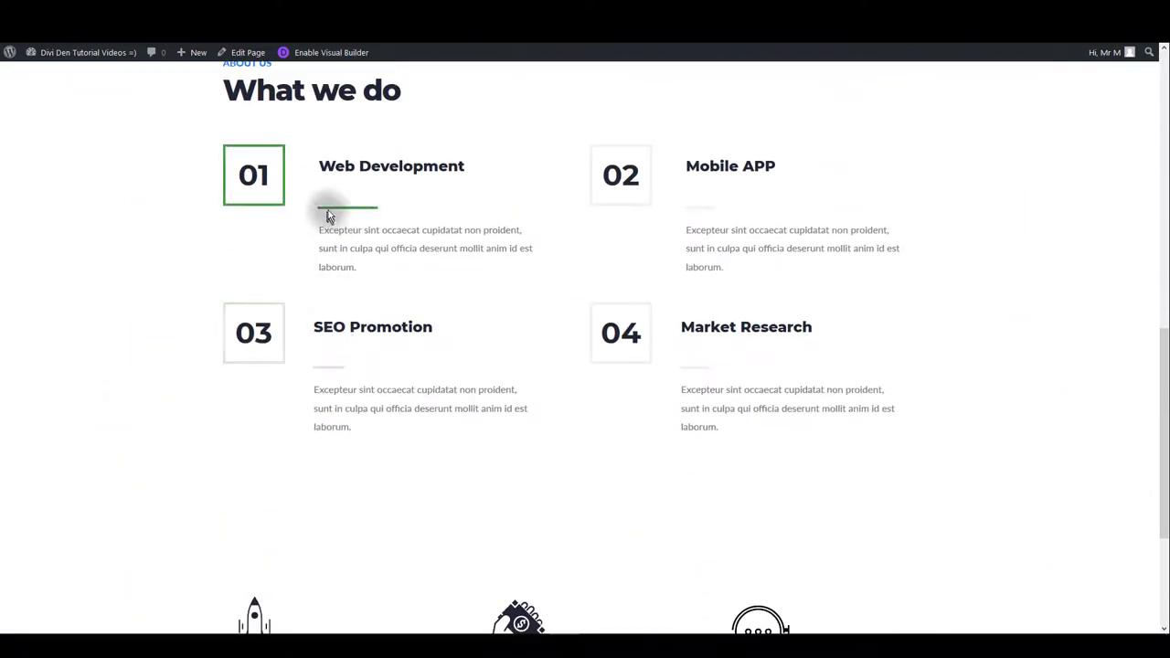
scroll(229, 478, down, 3)
scroll(372, 496, up, 3)
scroll(363, 486, down, 3)
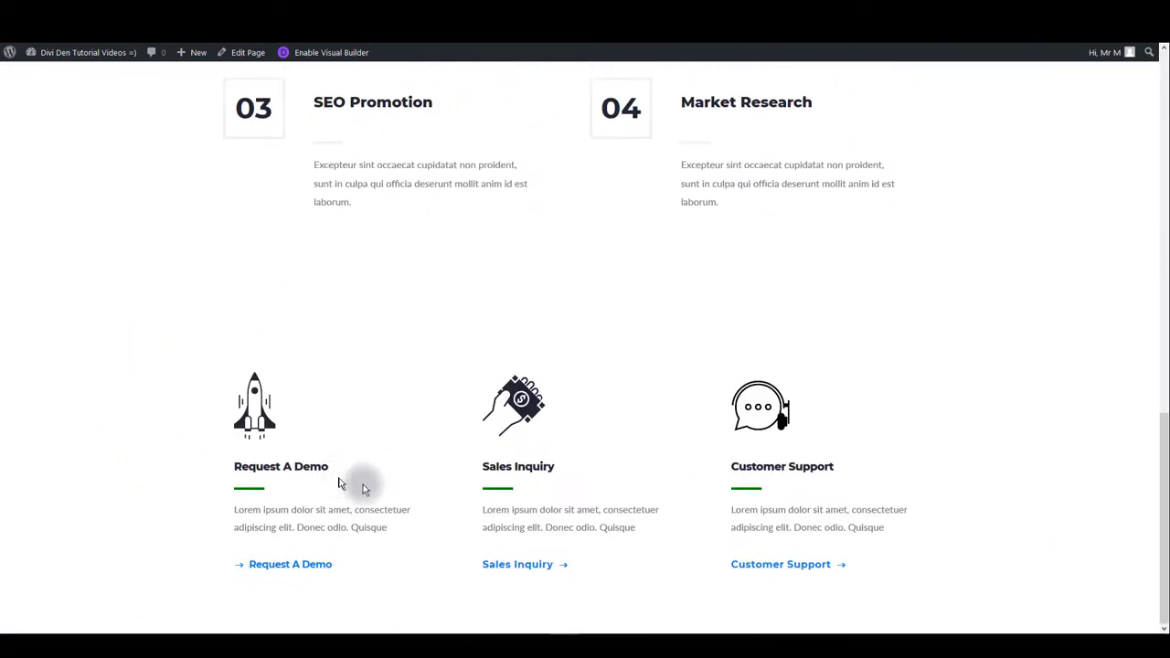
scroll(363, 484, up, 3)
scroll(439, 465, up, 2)
scroll(399, 466, up, 5)
scroll(439, 470, up, 2)
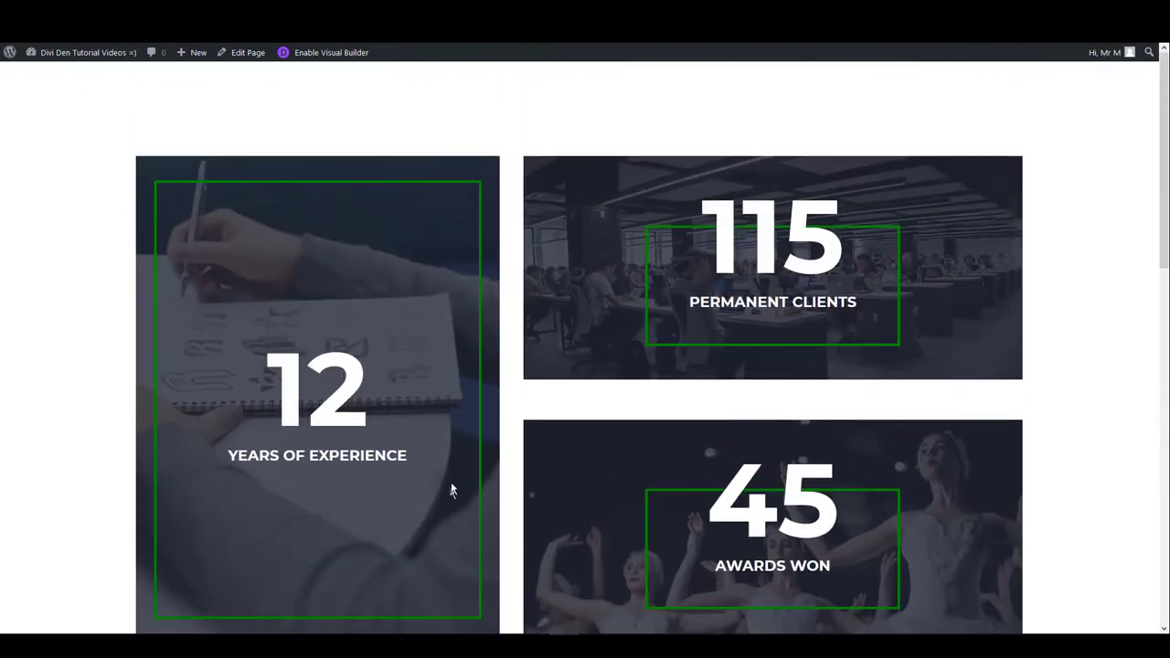